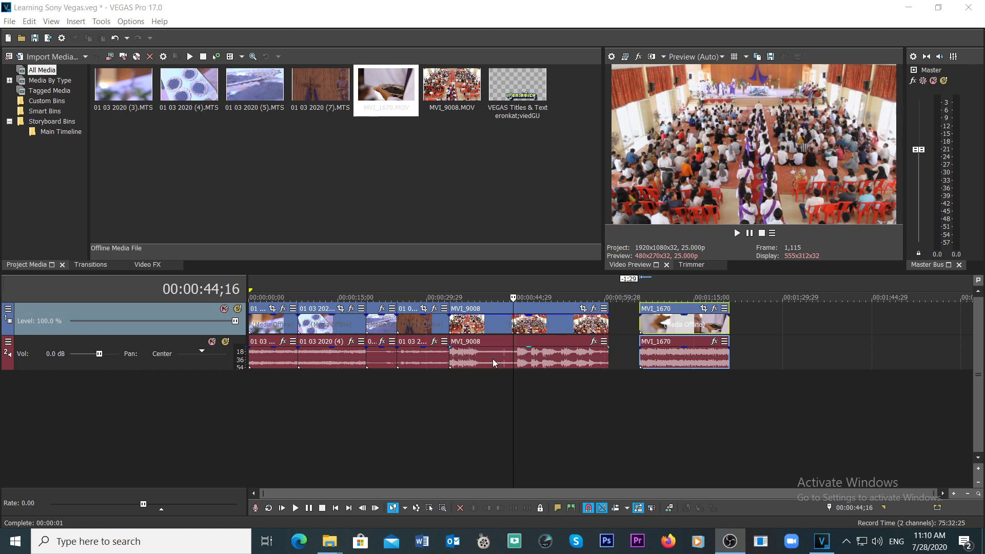
Slide the linked video and audio of the MVI_1670 clip along the timeline, leaving it well clear of MVI_9008.
{"action": "left_click", "coordinate": [476, 323]}
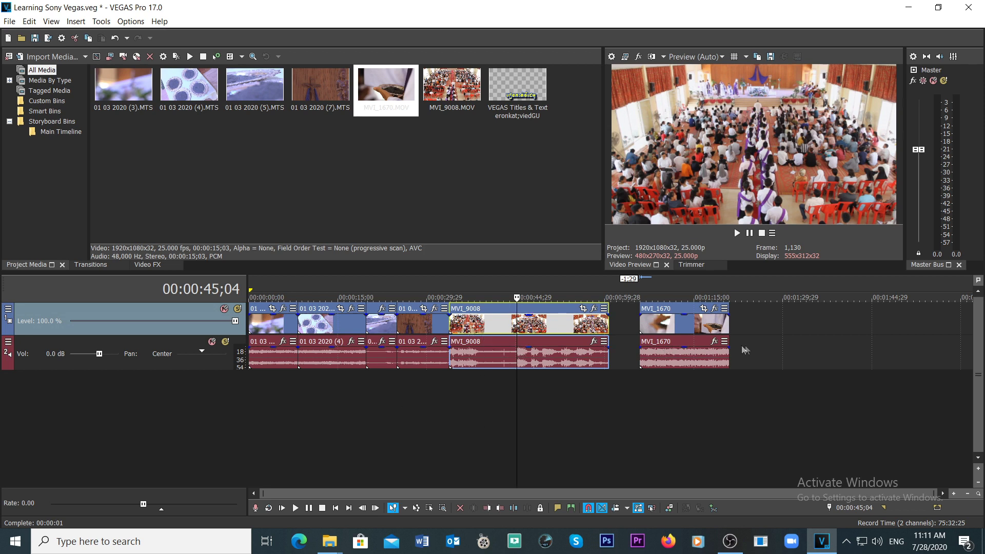
{"action": "left_click_drag", "start_coordinate": [696, 362], "coordinate": [676, 363]}
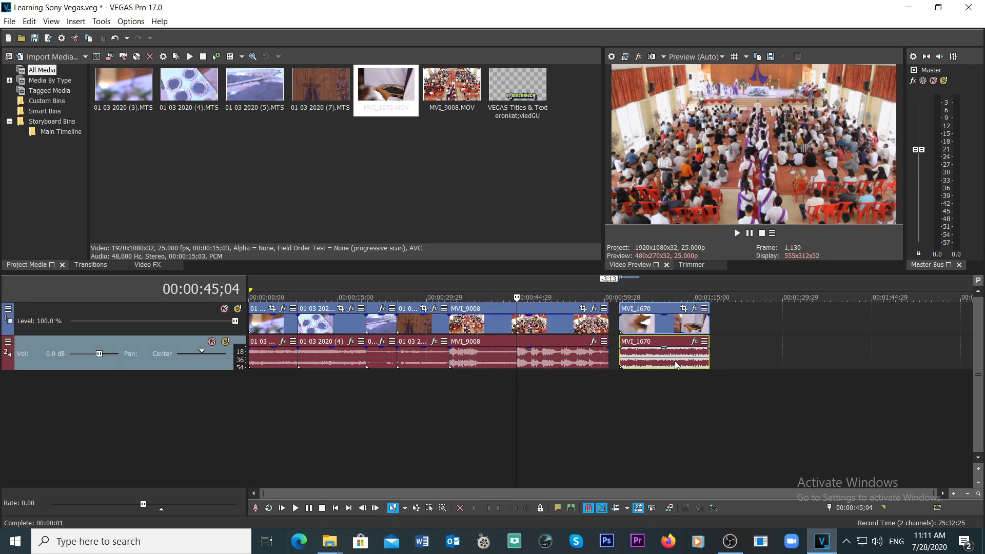
{"action": "left_click_drag", "start_coordinate": [652, 327], "coordinate": [664, 327]}
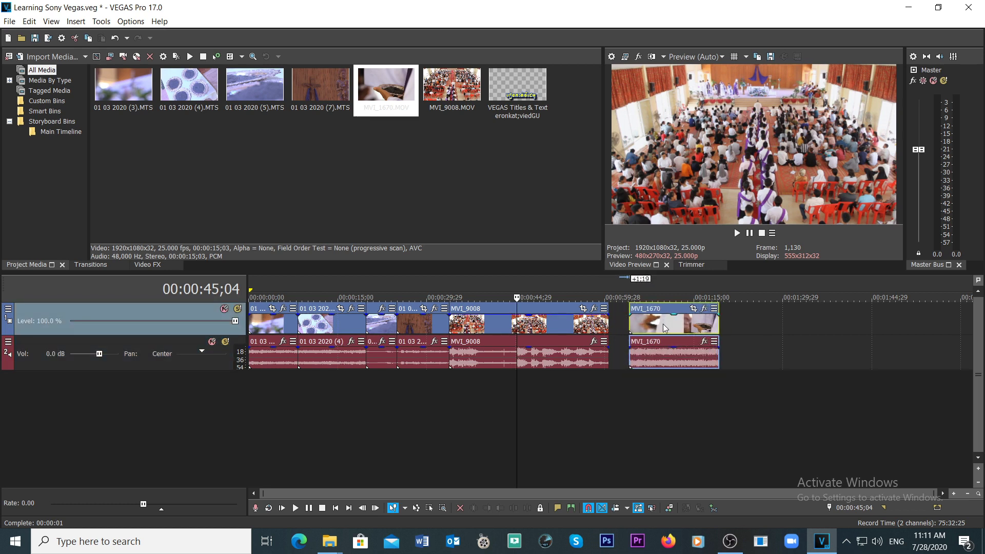
{"action": "left_click_drag", "start_coordinate": [677, 359], "coordinate": [719, 363]}
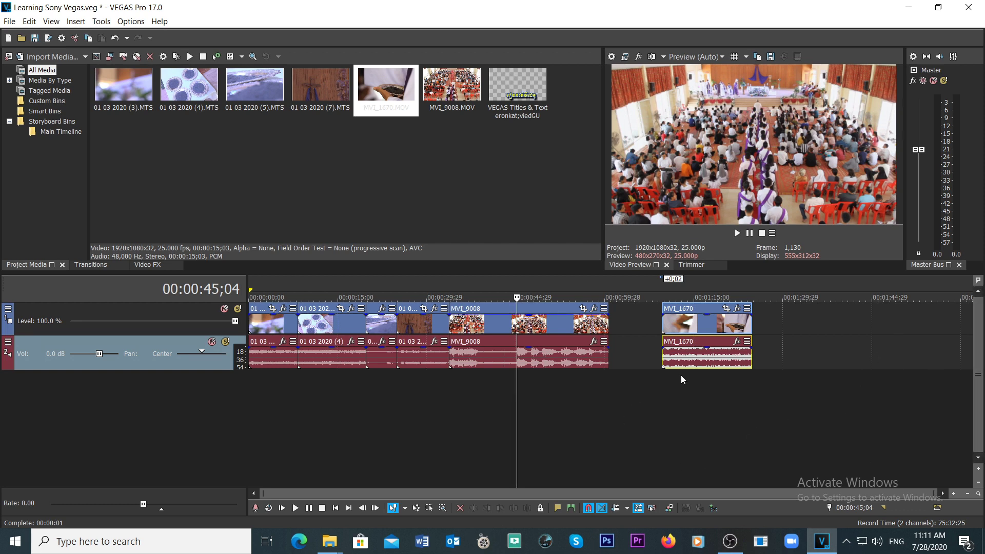
{"action": "left_click_drag", "start_coordinate": [711, 323], "coordinate": [688, 325]}
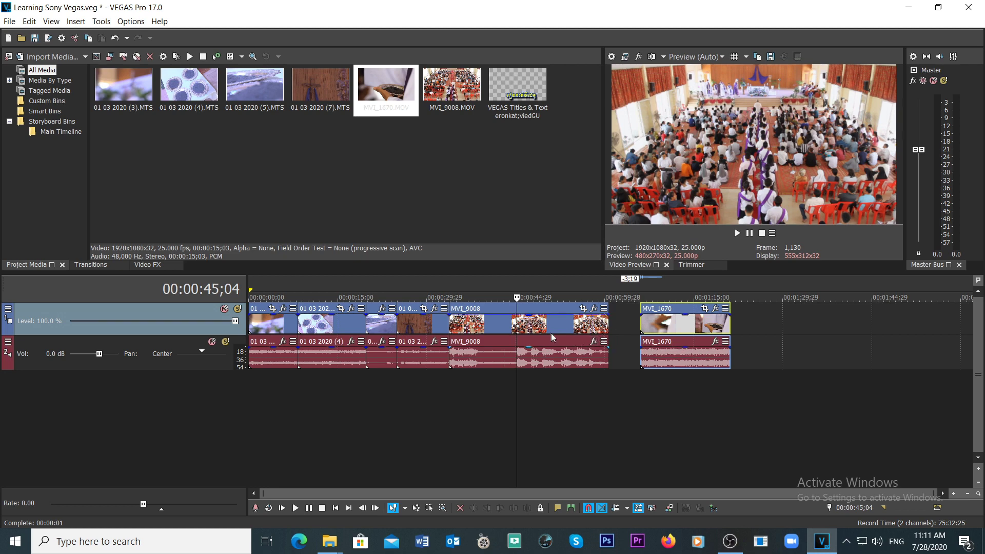
{"action": "left_click_drag", "start_coordinate": [721, 344], "coordinate": [845, 344]}
Move the MVI_9008 clip away from the preceding clips to start at about 00:00:42 and trim its edges slightly.
{"action": "left_click_drag", "start_coordinate": [463, 329], "coordinate": [567, 334]}
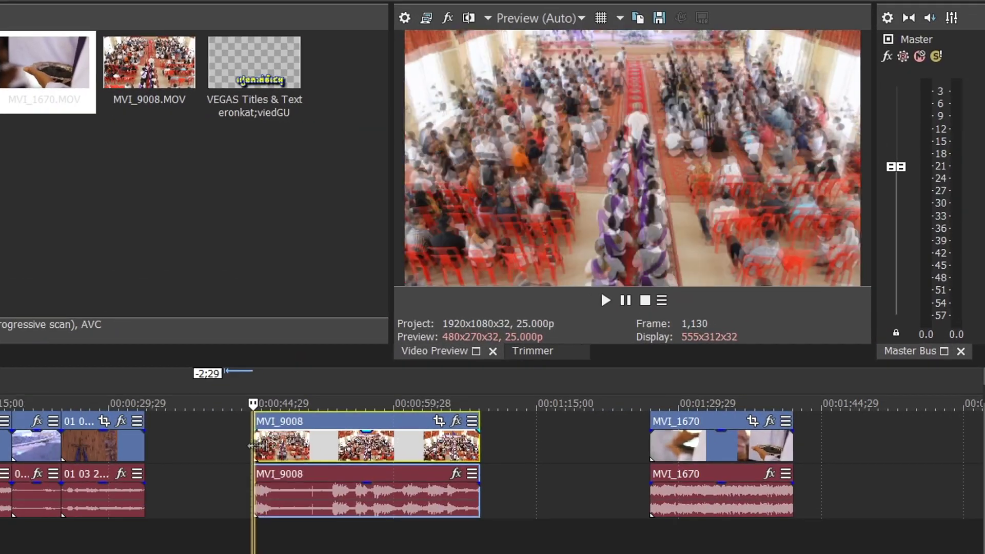
{"action": "left_click_drag", "start_coordinate": [497, 323], "coordinate": [516, 326]}
{"action": "left_click_drag", "start_coordinate": [251, 450], "coordinate": [326, 444]}
{"action": "left_click_drag", "start_coordinate": [479, 445], "coordinate": [466, 445]}
{"action": "left_click_drag", "start_coordinate": [326, 445], "coordinate": [219, 429]}
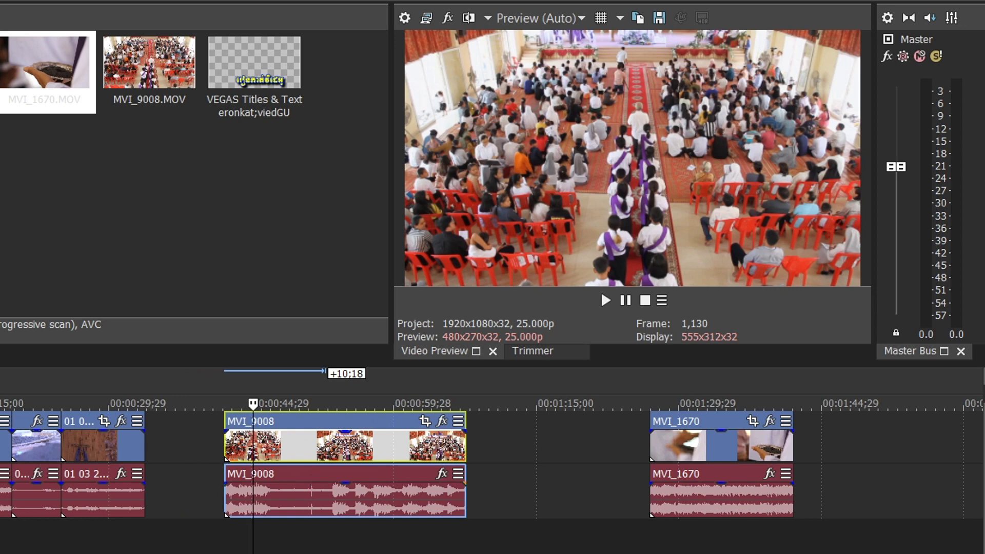
Examine the MVI_9008 clip at both ends of its quiet section, around 00:00:47 and 00:00:53.
{"action": "left_click", "coordinate": [272, 492]}
{"action": "left_click", "coordinate": [328, 504]}
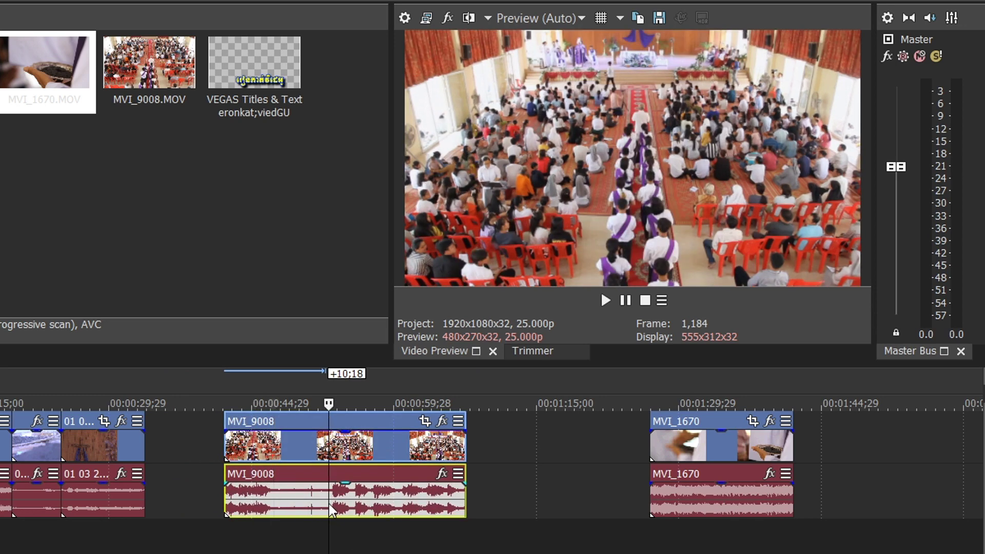
{"action": "left_click", "coordinate": [270, 495]}
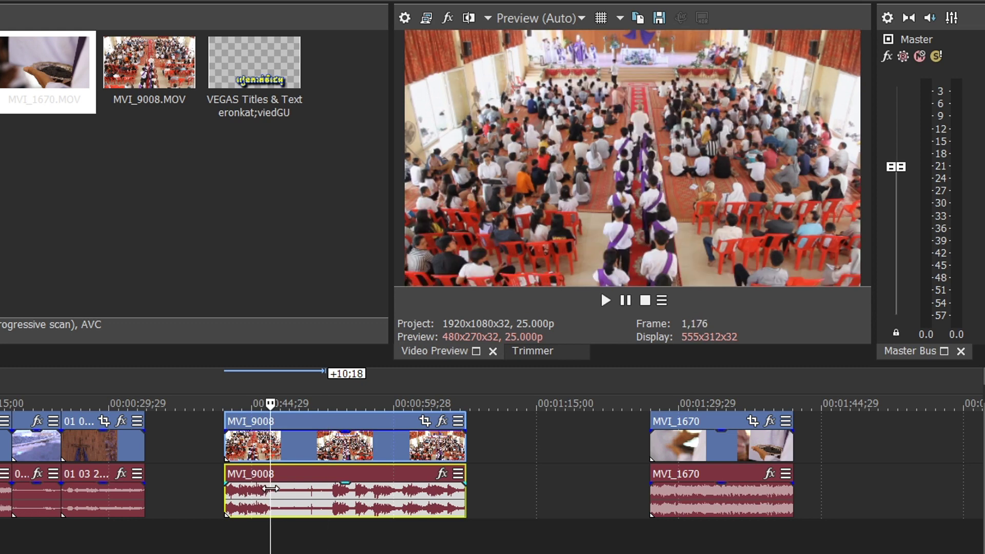
{"action": "left_click", "coordinate": [272, 471]}
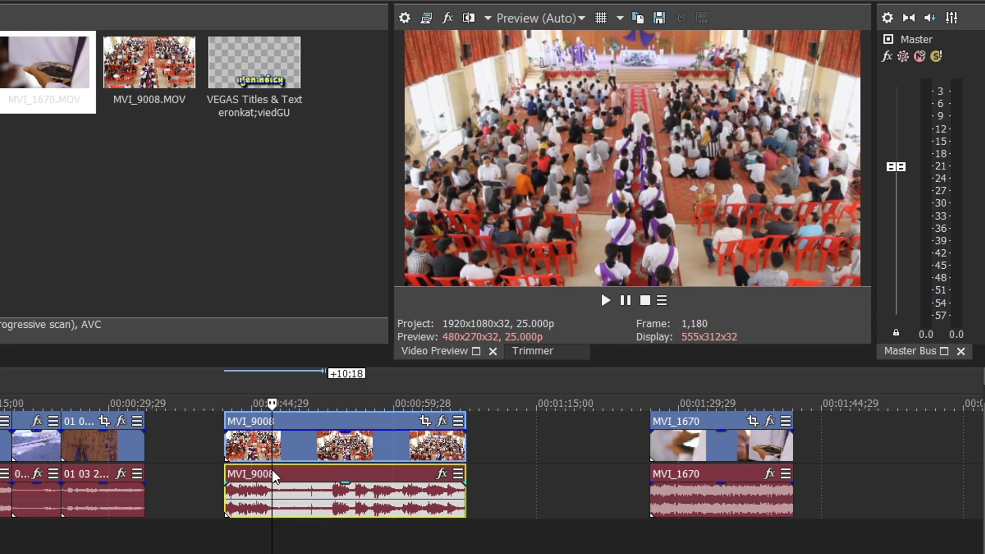
{"action": "left_click", "coordinate": [333, 492]}
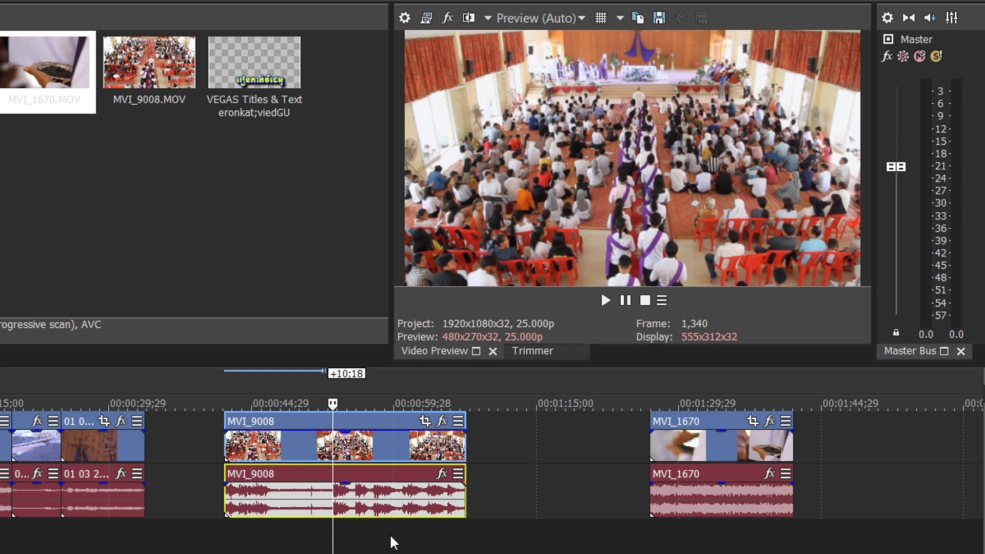
{"action": "left_click", "coordinate": [271, 451]}
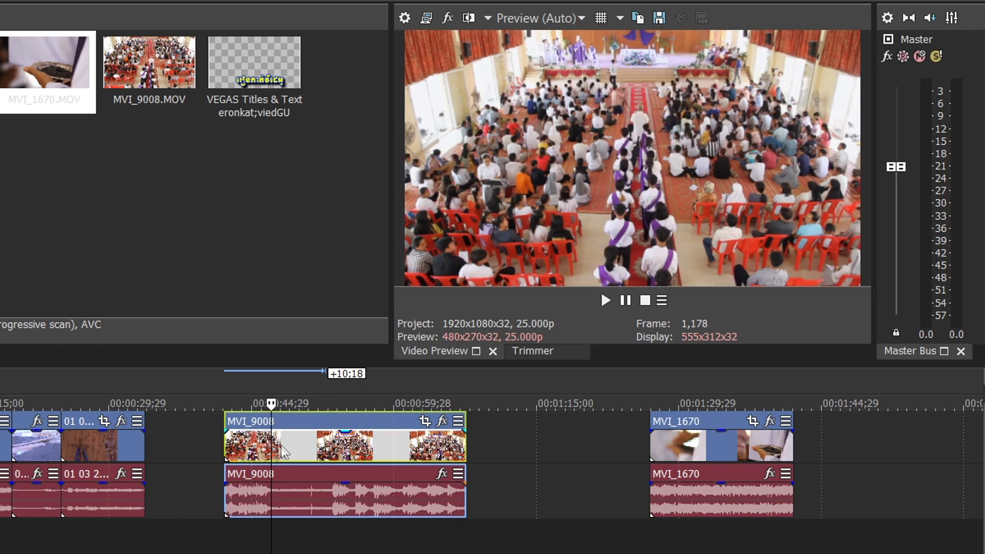
{"action": "left_click", "coordinate": [304, 435]}
{"action": "left_click", "coordinate": [352, 442]}
{"action": "left_click", "coordinate": [330, 448]}
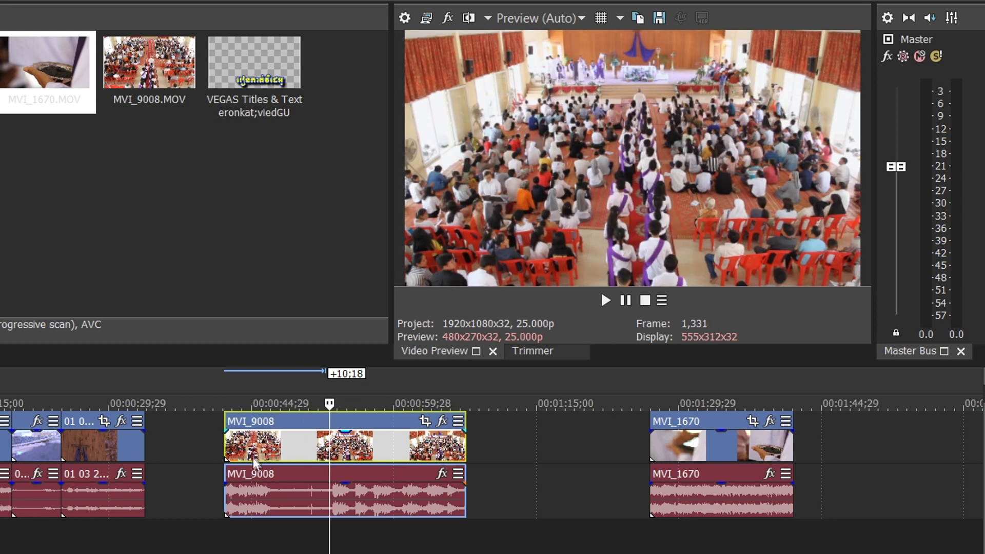
{"action": "left_click", "coordinate": [276, 451]}
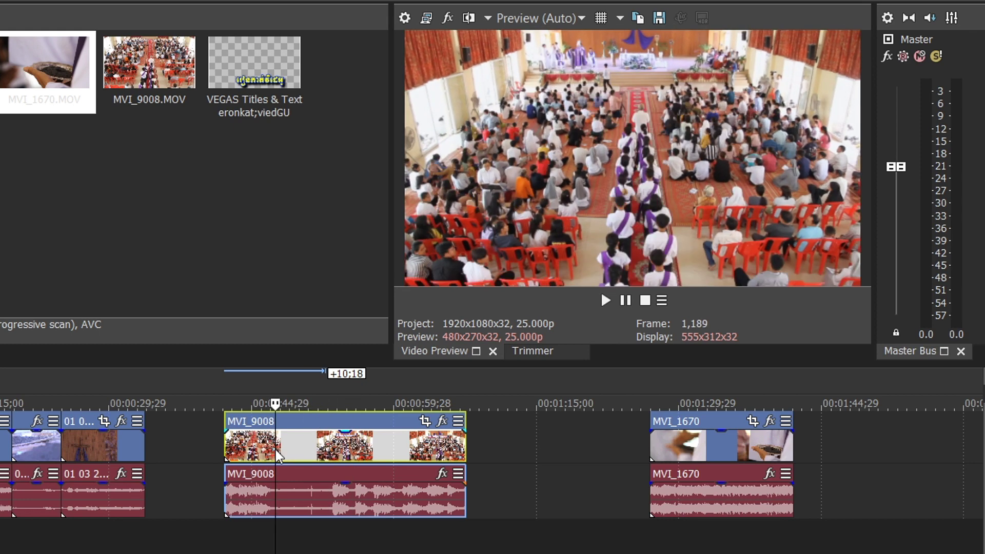
{"action": "left_click", "coordinate": [278, 501]}
{"action": "left_click", "coordinate": [324, 507]}
{"action": "left_click", "coordinate": [342, 500]}
{"action": "left_click", "coordinate": [271, 534]}
{"action": "left_click", "coordinate": [393, 533]}
{"action": "left_click", "coordinate": [804, 488]}
{"action": "left_click", "coordinate": [457, 410]}
{"action": "left_click", "coordinate": [304, 437]}
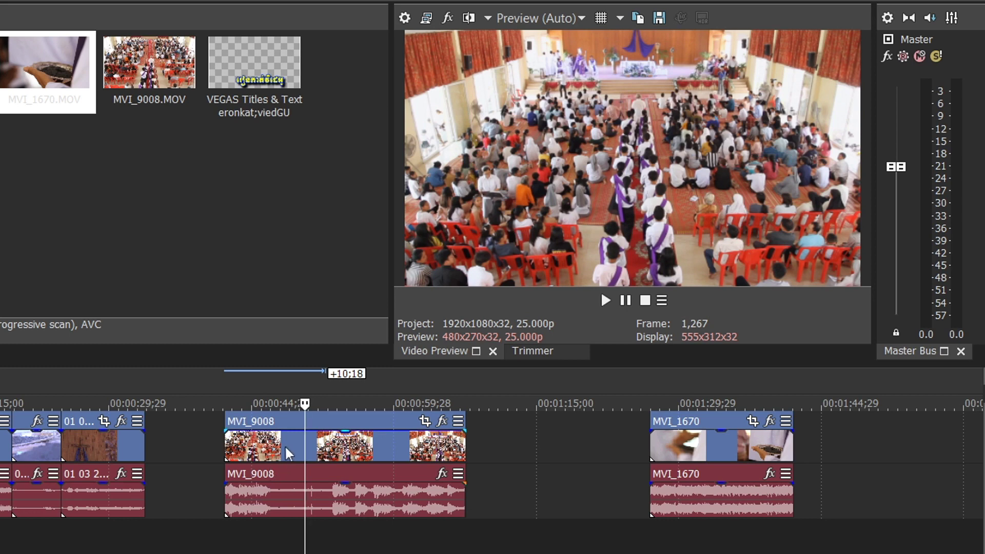
Split the MVI_9008 clip at 00:00:47;03, where the quiet section of its audio begins.
{"action": "left_click", "coordinate": [272, 492]}
{"action": "scroll", "coordinate": [272, 491], "scroll_direction": "up", "scroll_amount": 3}
{"action": "scroll", "coordinate": [272, 491], "scroll_direction": "down", "scroll_amount": 2}
{"action": "scroll", "coordinate": [271, 491], "scroll_direction": "up", "scroll_amount": 2}
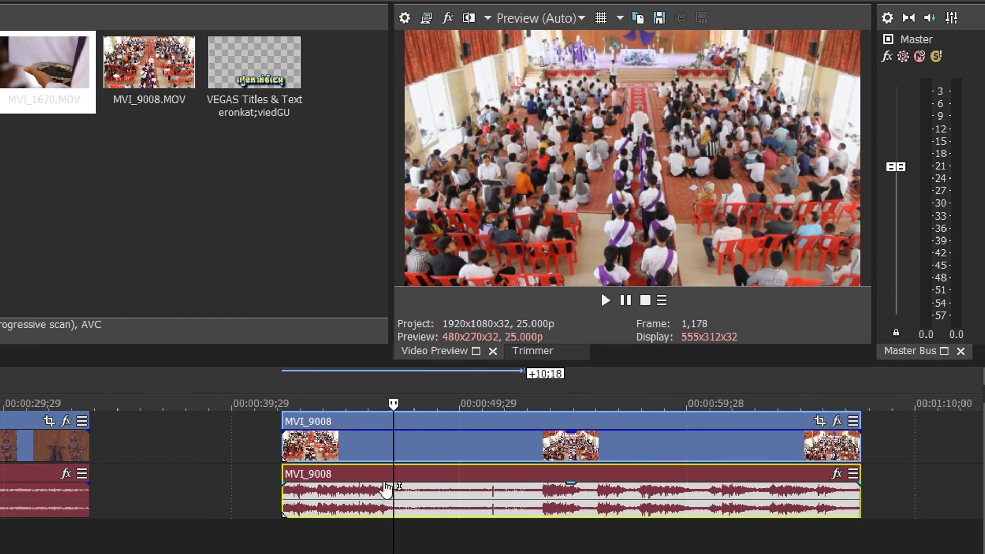
{"action": "scroll", "coordinate": [400, 466], "scroll_direction": "down", "scroll_amount": 2}
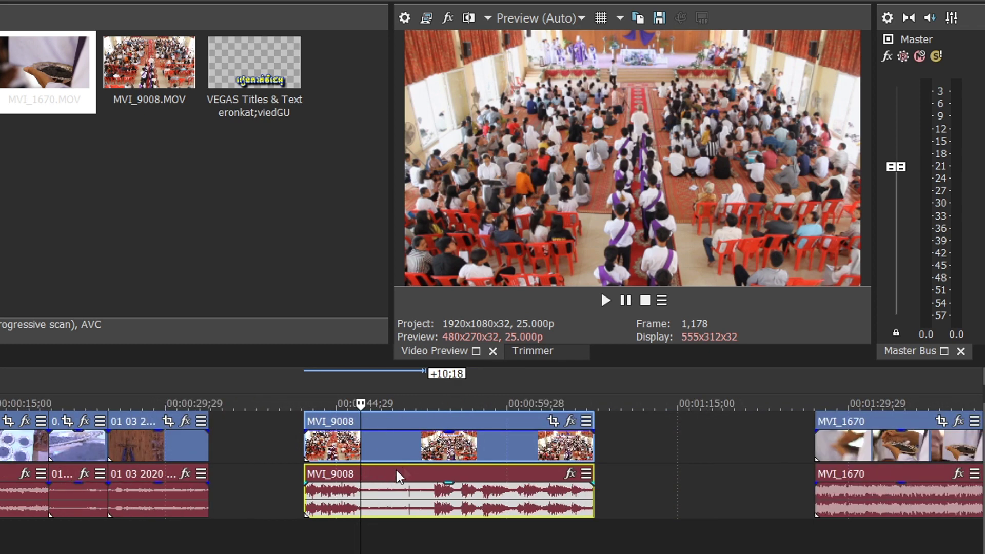
{"action": "left_click", "coordinate": [361, 458]}
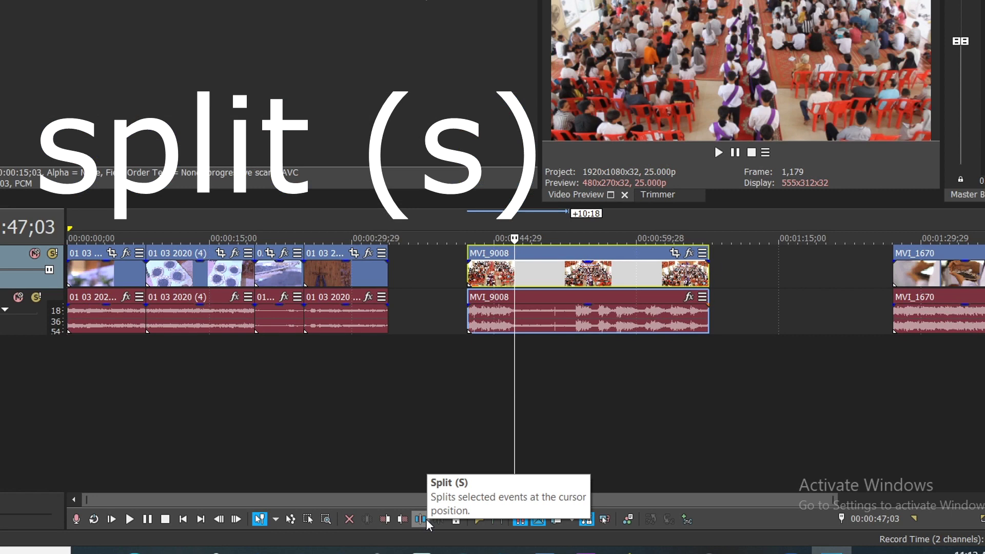
{"action": "left_click", "coordinate": [295, 453]}
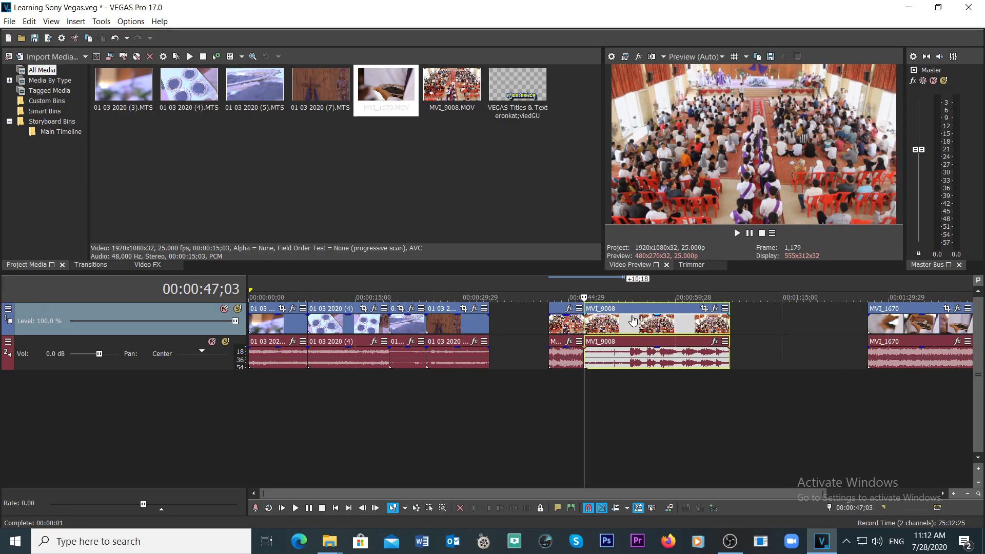
Split the second part of MVI_9008 at 00:00:53;17, where the quiet section of its audio ends.
{"action": "left_click", "coordinate": [631, 321]}
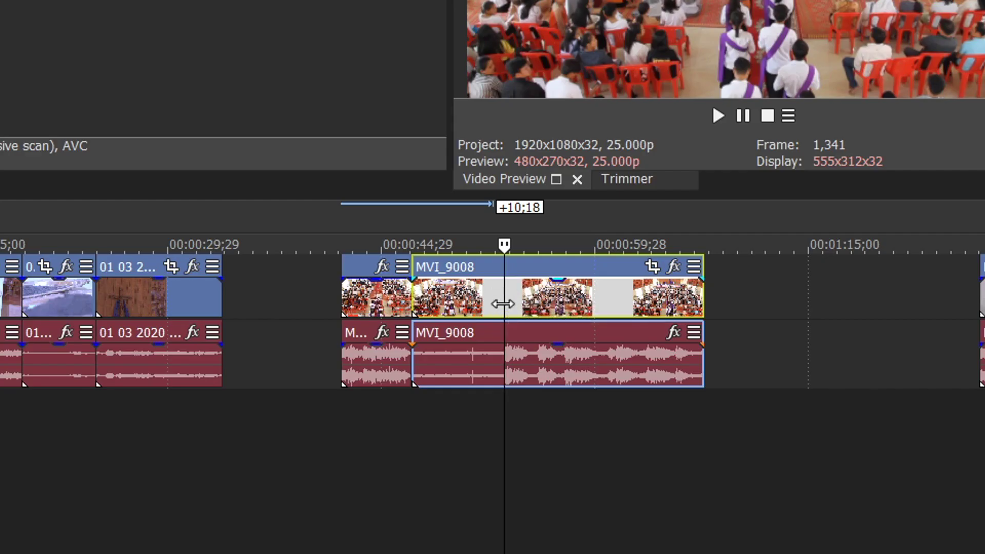
{"action": "right_click", "coordinate": [507, 294]}
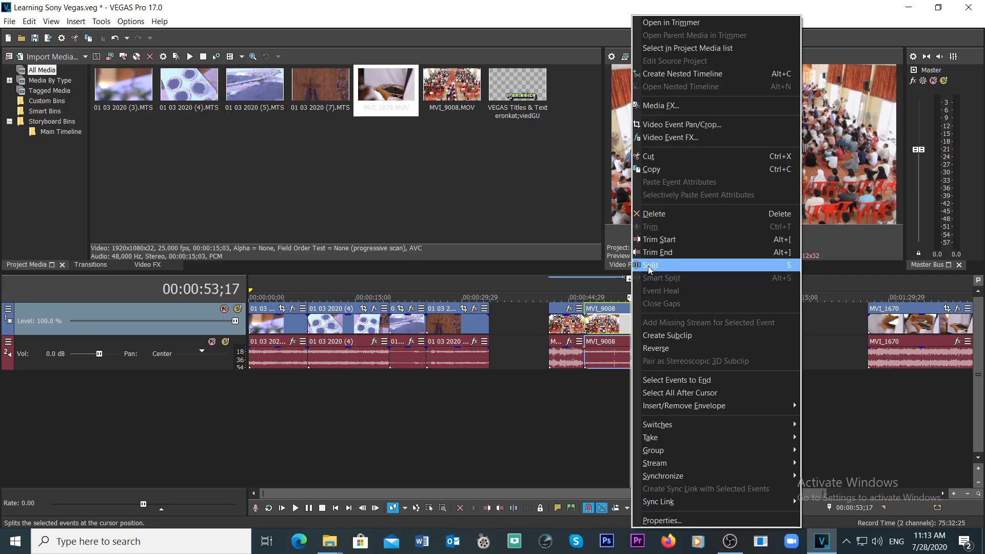
{"action": "left_click", "coordinate": [142, 315]}
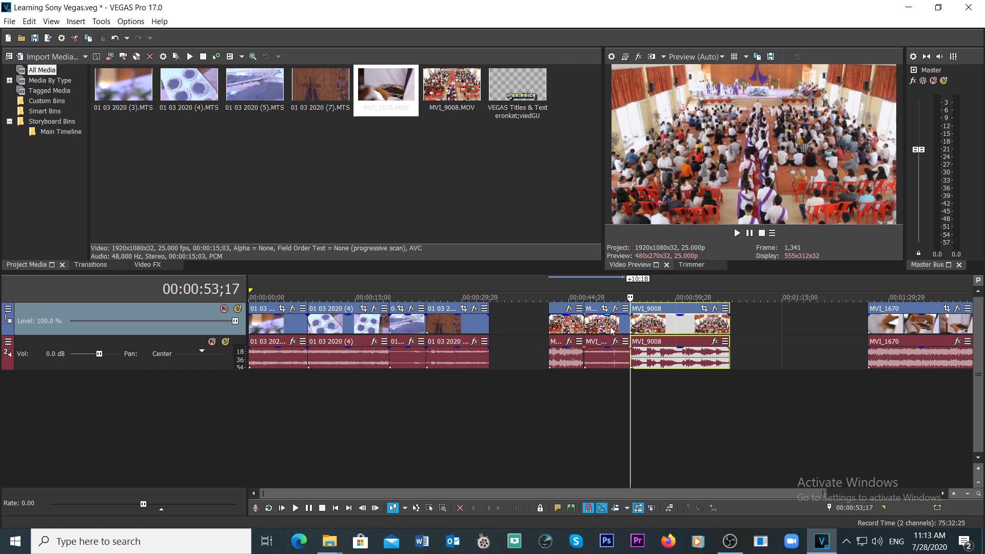
Check the three separate MVI_9008 pieces by selecting each of them in turn.
{"action": "left_click", "coordinate": [681, 337]}
{"action": "left_click", "coordinate": [568, 333]}
{"action": "left_click", "coordinate": [608, 332]}
{"action": "left_click", "coordinate": [650, 331]}
{"action": "left_click", "coordinate": [569, 333]}
{"action": "left_click", "coordinate": [618, 332]}
{"action": "left_click", "coordinate": [675, 331]}
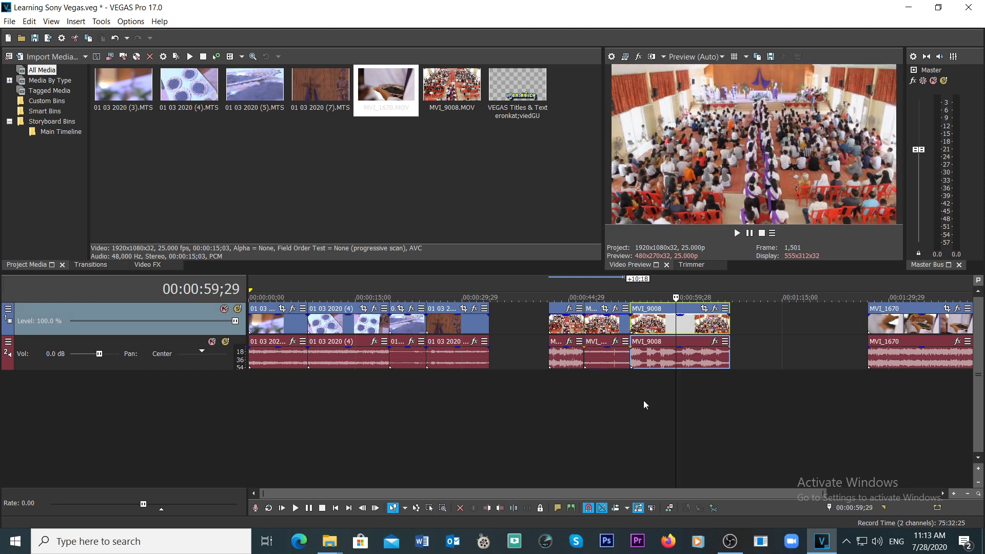
Move the three MVI_9008 pieces apart so that there are gaps between them on the timeline.
{"action": "left_click", "coordinate": [548, 326]}
{"action": "left_click_drag", "start_coordinate": [547, 326], "coordinate": [517, 326]}
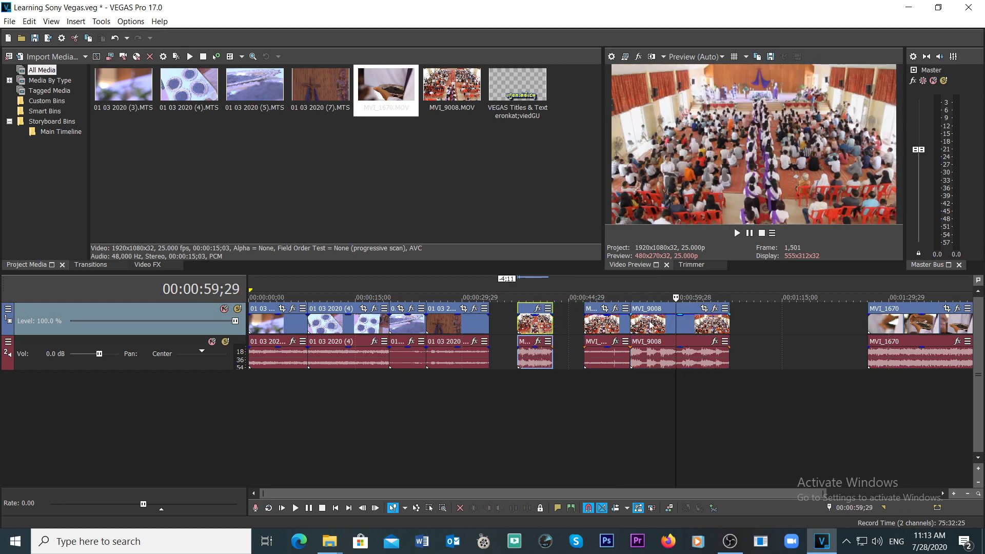
{"action": "left_click_drag", "start_coordinate": [651, 329], "coordinate": [677, 328]}
{"action": "left_click_drag", "start_coordinate": [612, 331], "coordinate": [601, 328]}
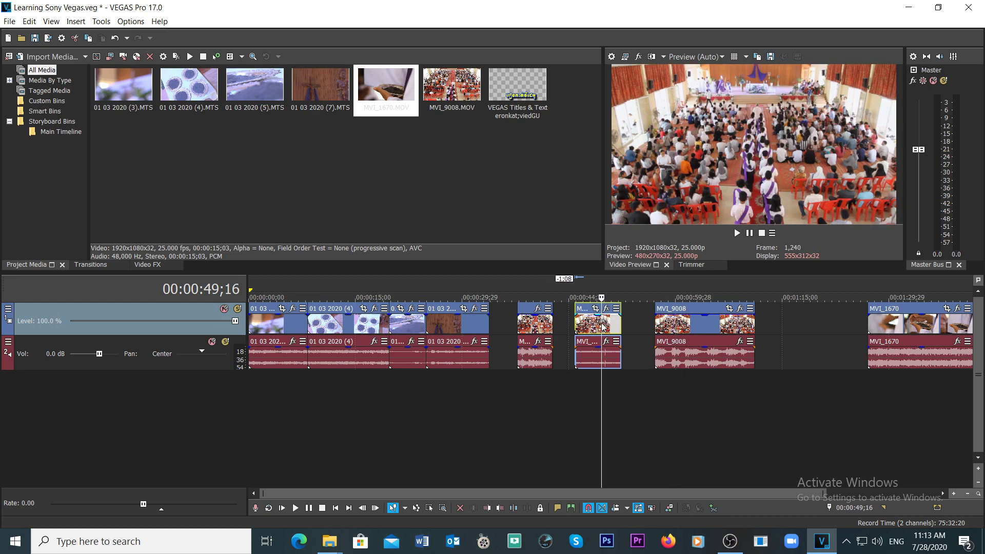
Delete the middle MVI_9008 piece and bring the two remaining pieces together without a gap.
{"action": "right_click", "coordinate": [601, 328]}
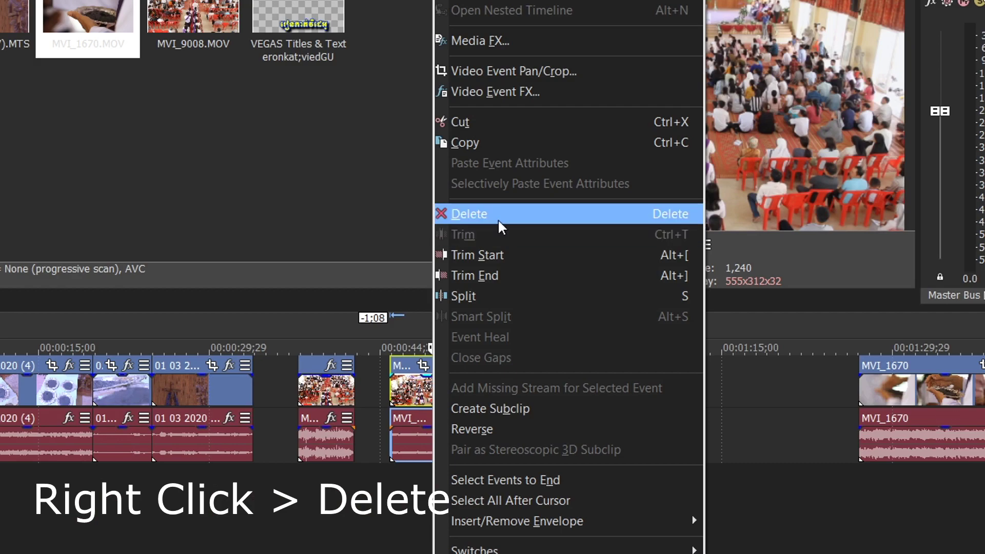
{"action": "left_click", "coordinate": [498, 222]}
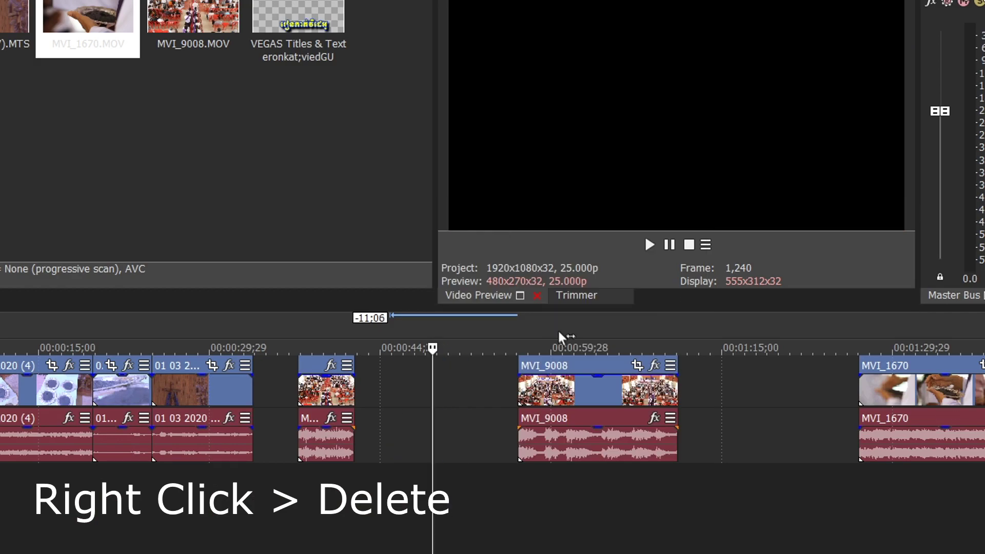
{"action": "left_click_drag", "start_coordinate": [438, 404], "coordinate": [508, 377]}
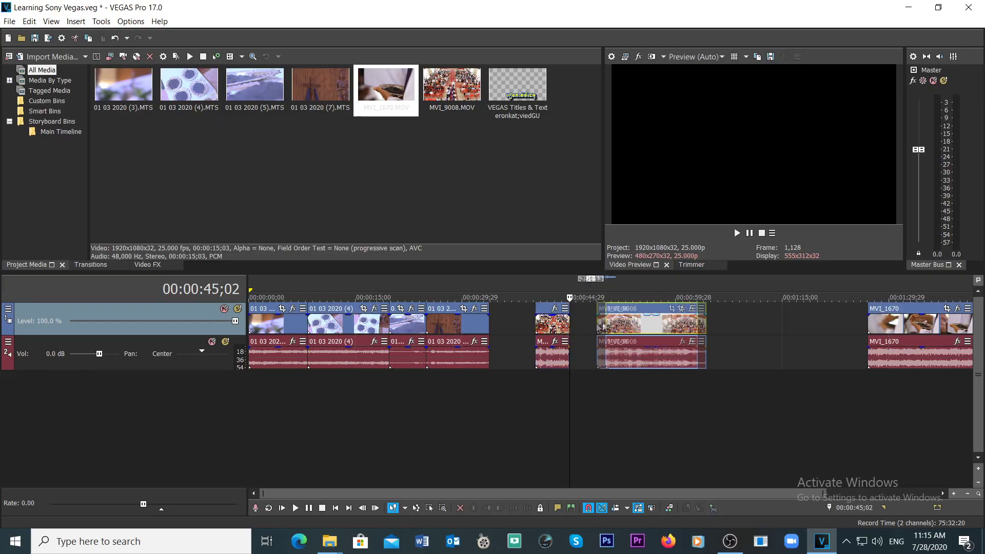
{"action": "mouse_move", "coordinate": [604, 327]}
{"action": "left_mouse_down"}
{"action": "mouse_move", "coordinate": [630, 328]}
{"action": "mouse_move", "coordinate": [606, 327]}
{"action": "left_mouse_up"}
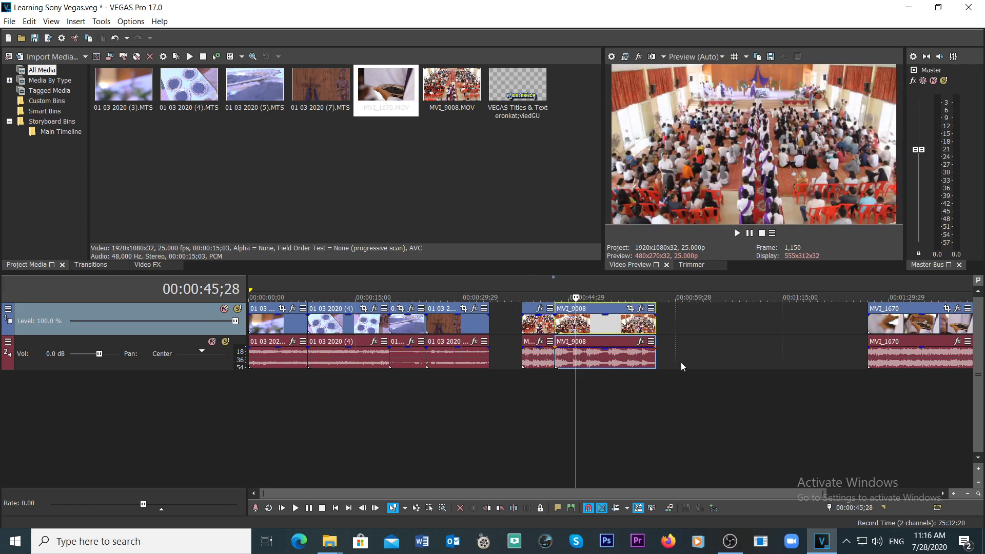
Slide the MVI_1670 clip closer to the MVI_9008 pieces so that it starts at about 00:00:59;28.
{"action": "scroll", "coordinate": [682, 365], "scroll_direction": "down", "scroll_amount": 1}
{"action": "left_click_drag", "start_coordinate": [789, 370], "coordinate": [687, 320]}
{"action": "left_click_drag", "start_coordinate": [691, 359], "coordinate": [663, 362]}
{"action": "left_click_drag", "start_coordinate": [660, 326], "coordinate": [756, 419]}
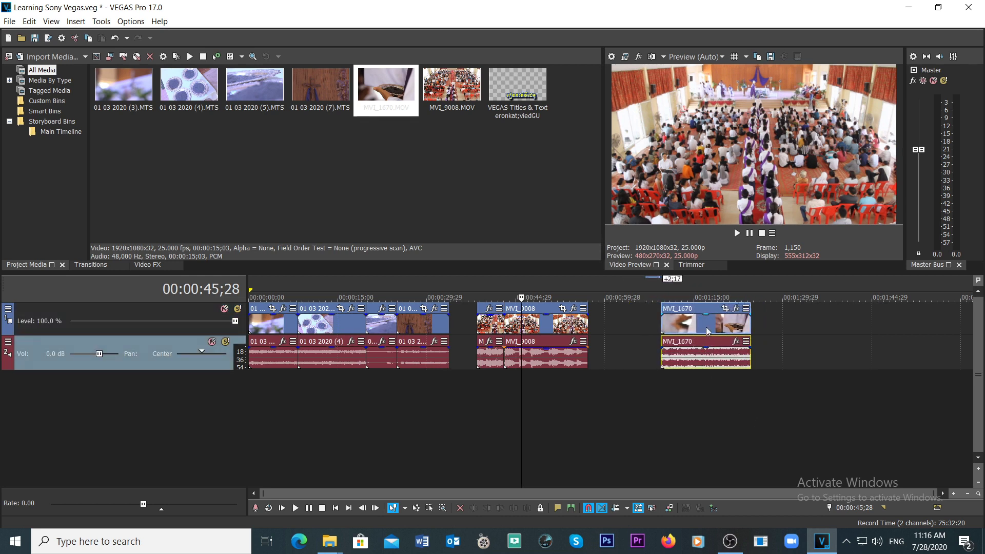
{"action": "left_click_drag", "start_coordinate": [706, 357], "coordinate": [655, 322]}
{"action": "left_click", "coordinate": [654, 320]}
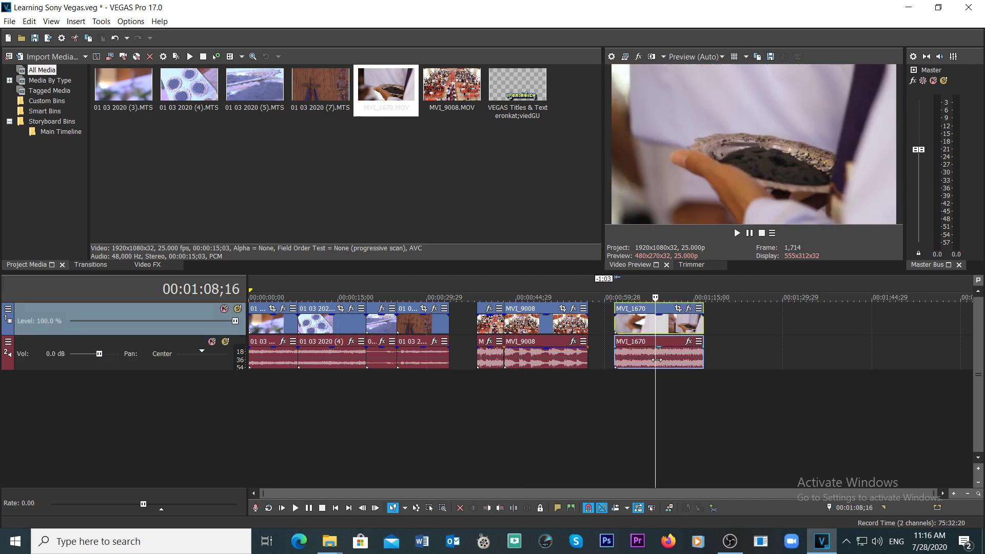
{"action": "left_click", "coordinate": [697, 362]}
{"action": "left_click", "coordinate": [660, 358]}
{"action": "left_click", "coordinate": [653, 359]}
{"action": "left_click_drag", "start_coordinate": [659, 364], "coordinate": [642, 330]}
Delete the MVI_1670 clip with its audio and undo the deletion.
{"action": "left_click", "coordinate": [640, 356]}
{"action": "left_click", "coordinate": [648, 326]}
{"action": "right_click", "coordinate": [649, 326]}
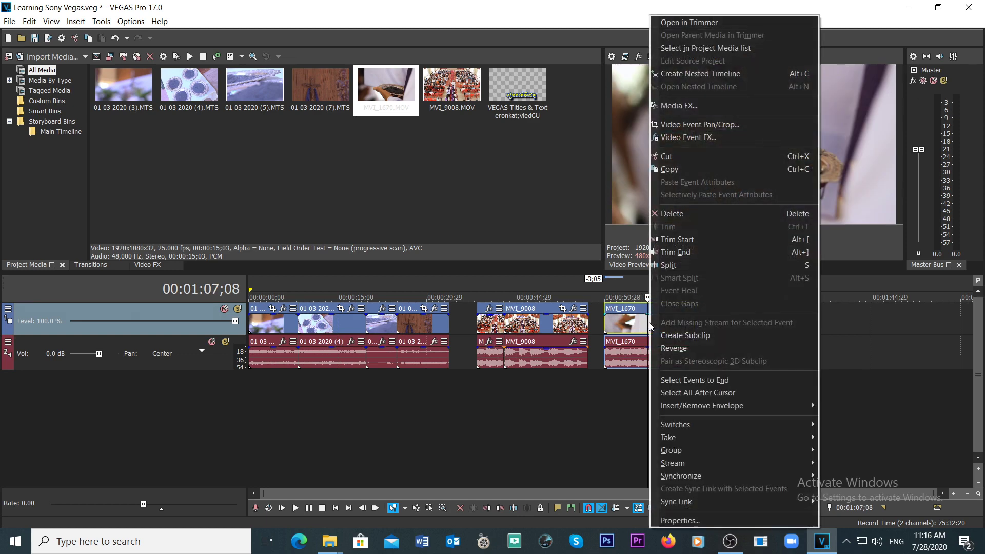
{"action": "right_click", "coordinate": [627, 353]}
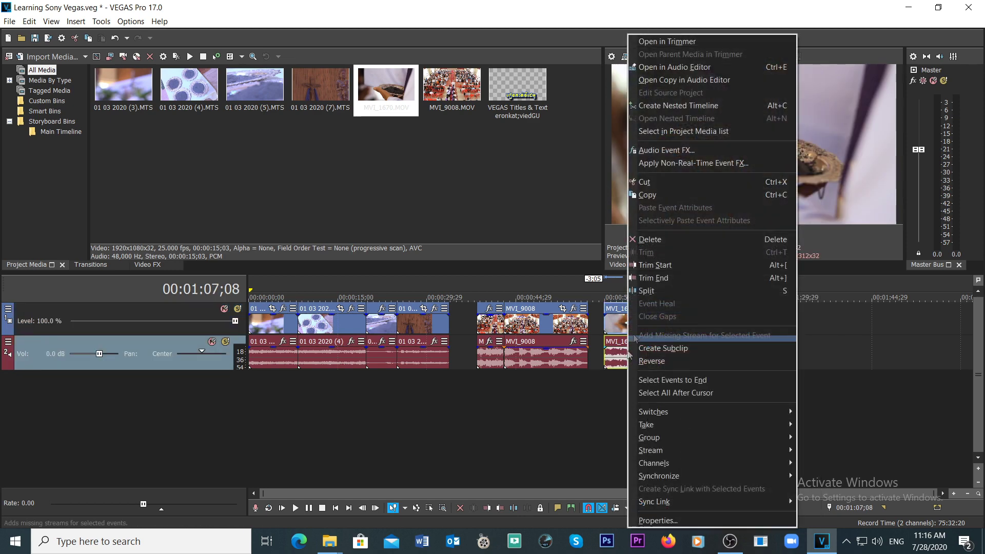
{"action": "left_click", "coordinate": [666, 245]}
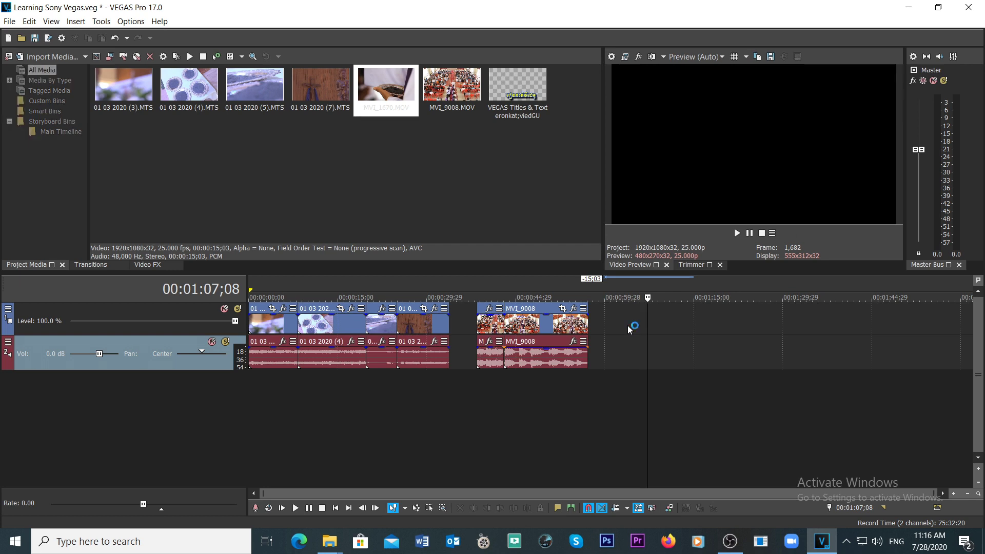
{"action": "key", "text": "ctrl+z"}
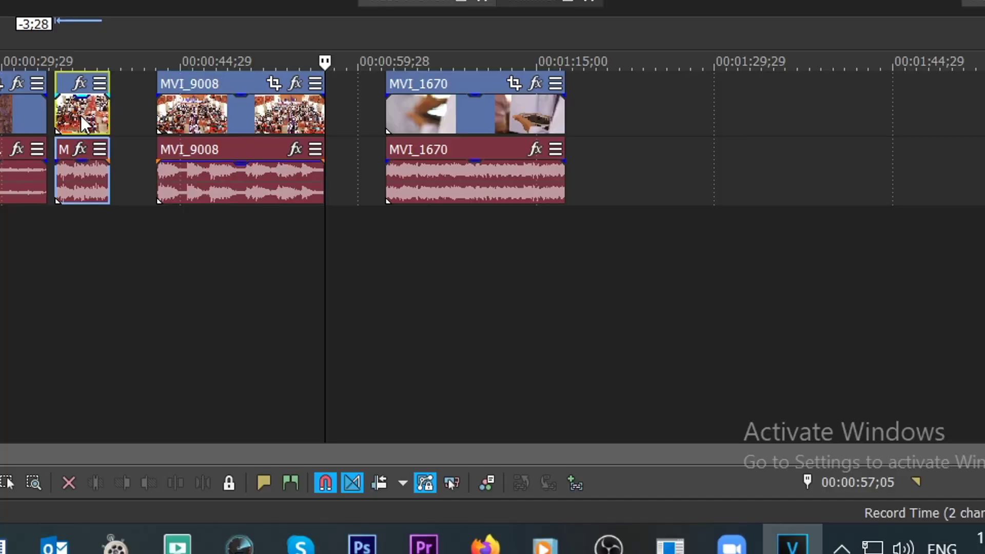
Close the gaps by moving both MVI_9008 pieces and the MVI_1670 clip so that they sit end to end after the preceding clip.
{"action": "left_click_drag", "start_coordinate": [540, 334], "coordinate": [521, 332]}
{"action": "left_click_drag", "start_coordinate": [189, 130], "coordinate": [180, 130]}
{"action": "left_click_drag", "start_coordinate": [432, 121], "coordinate": [316, 121]}
Remove the MVI_1670 video from its group so that it separates from its audio.
{"action": "right_click", "coordinate": [309, 115]}
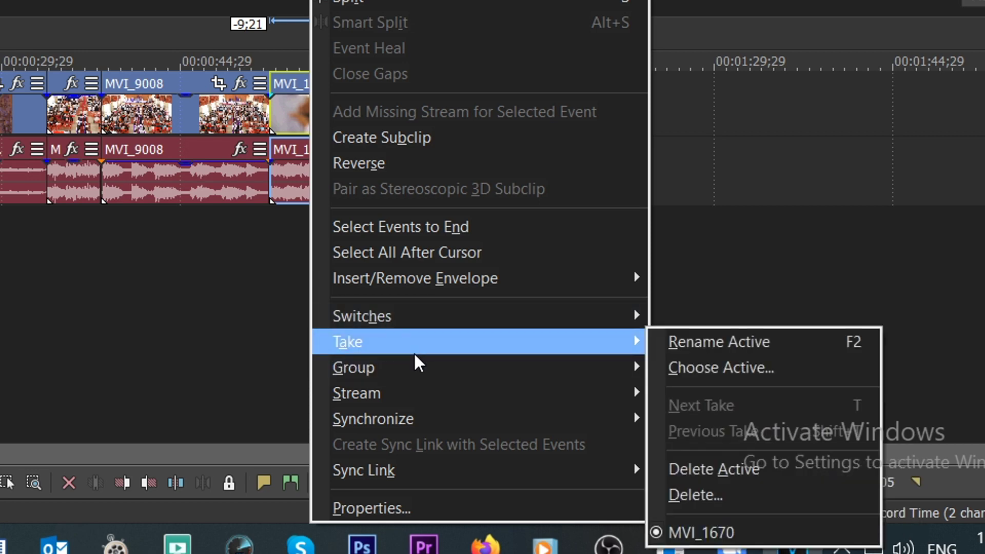
{"action": "mouse_move", "coordinate": [416, 372]}
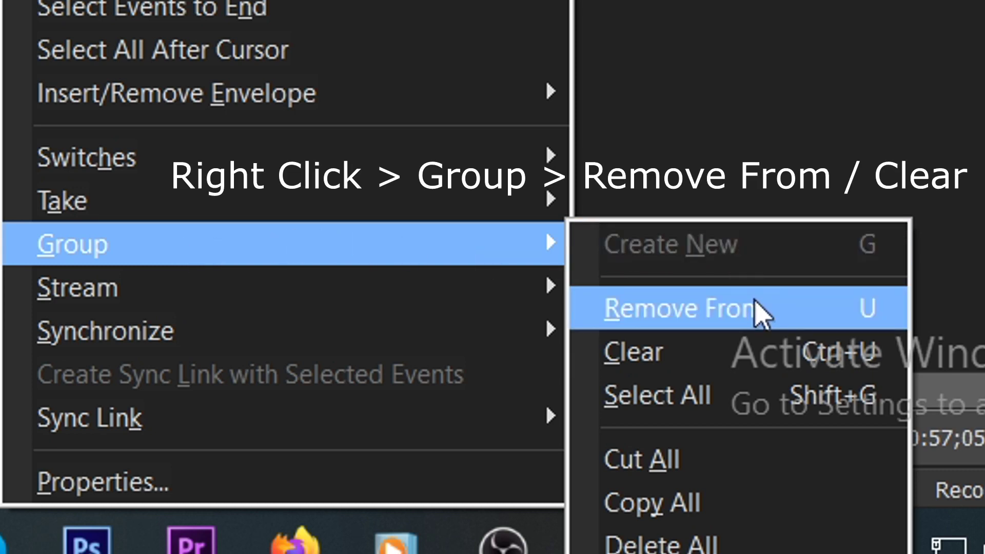
{"action": "left_click", "coordinate": [674, 345]}
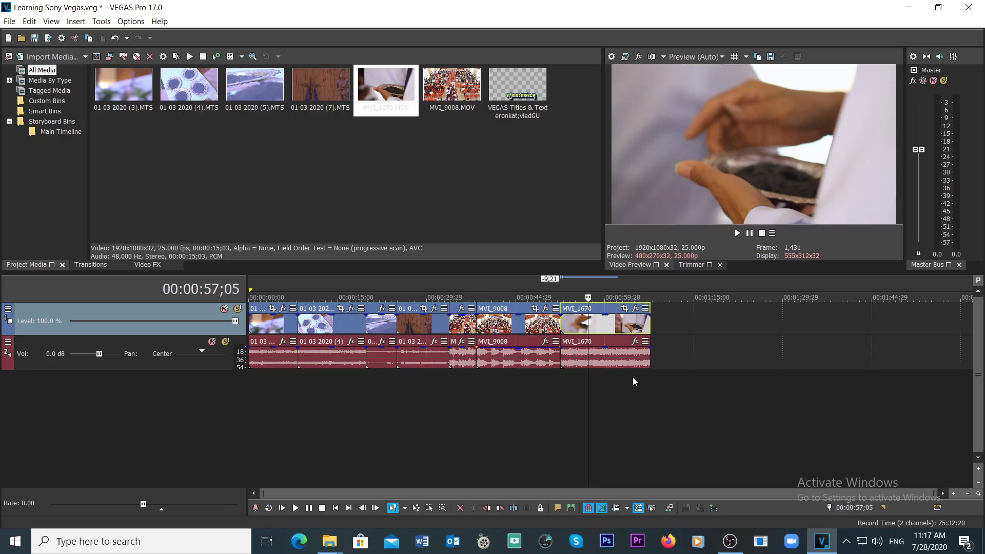
Move the MVI_1670 video and its audio independently of each other along their tracks.
{"action": "left_click_drag", "start_coordinate": [604, 334], "coordinate": [726, 324]}
{"action": "left_click", "coordinate": [638, 351]}
{"action": "left_click_drag", "start_coordinate": [614, 354], "coordinate": [640, 329]}
{"action": "left_click", "coordinate": [725, 323]}
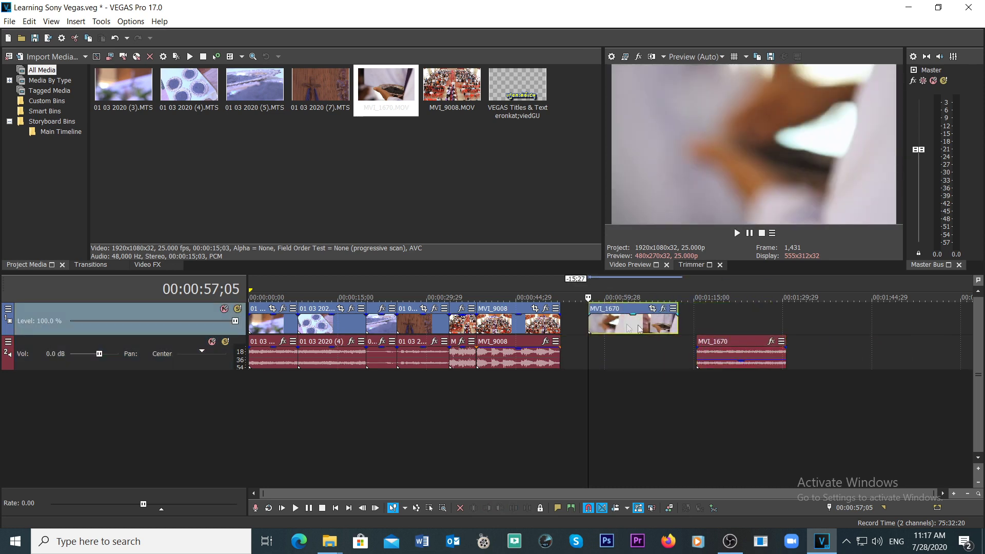
{"action": "left_click", "coordinate": [635, 343]}
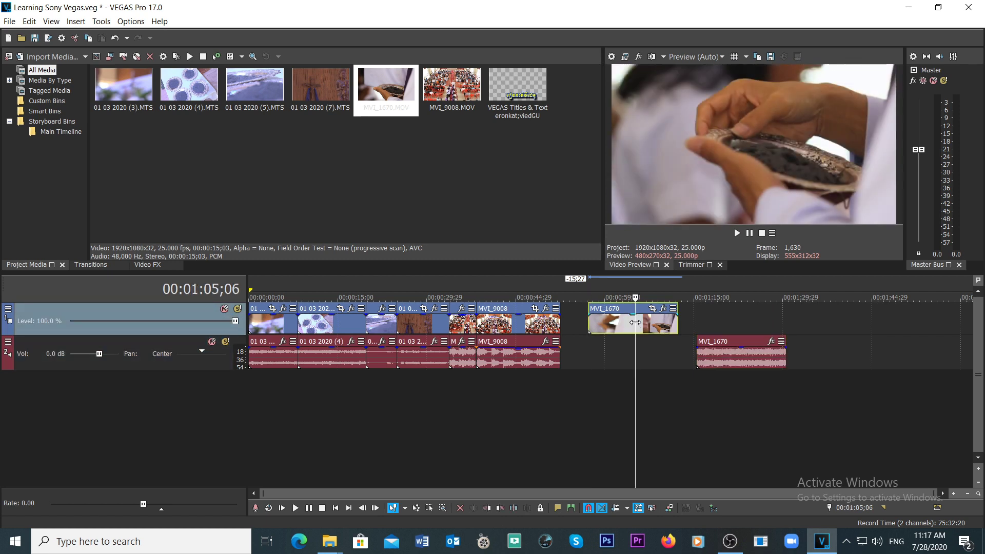
{"action": "key", "text": "Right"}
{"action": "left_click", "coordinate": [747, 357]}
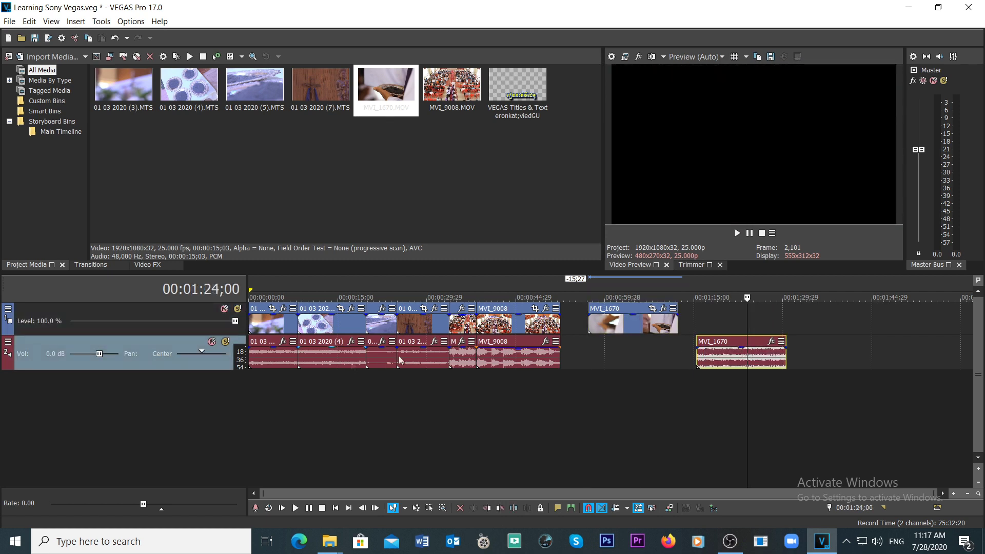
{"action": "left_click_drag", "start_coordinate": [502, 361], "coordinate": [524, 360]}
{"action": "left_click_drag", "start_coordinate": [707, 359], "coordinate": [595, 323]}
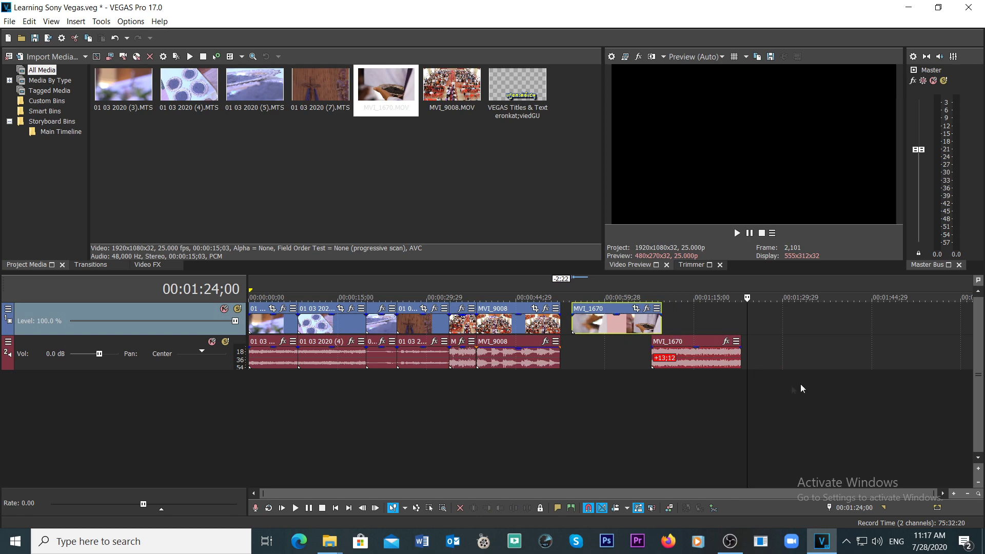
Delete the separated MVI_1670 audio and move the remaining video about 20 seconds later on the timeline.
{"action": "left_click", "coordinate": [712, 357]}
{"action": "right_click", "coordinate": [697, 360]}
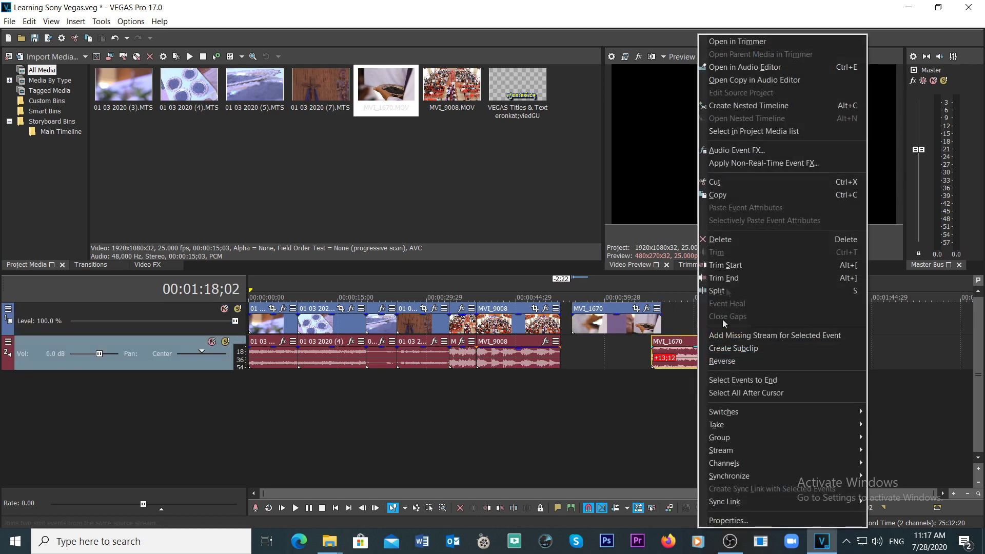
{"action": "left_click", "coordinate": [734, 243]}
{"action": "left_click_drag", "start_coordinate": [602, 332], "coordinate": [592, 325]}
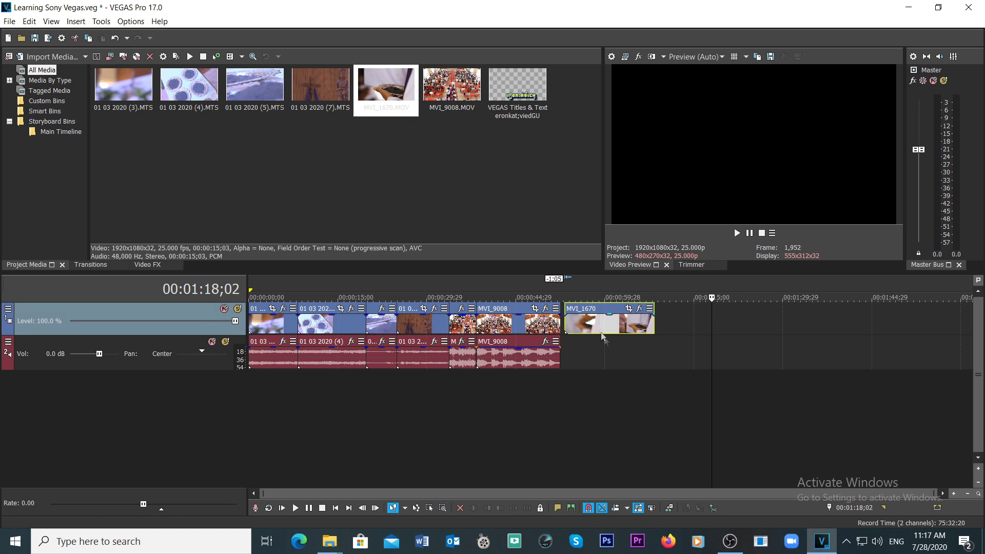
{"action": "left_click_drag", "start_coordinate": [605, 327], "coordinate": [634, 329]}
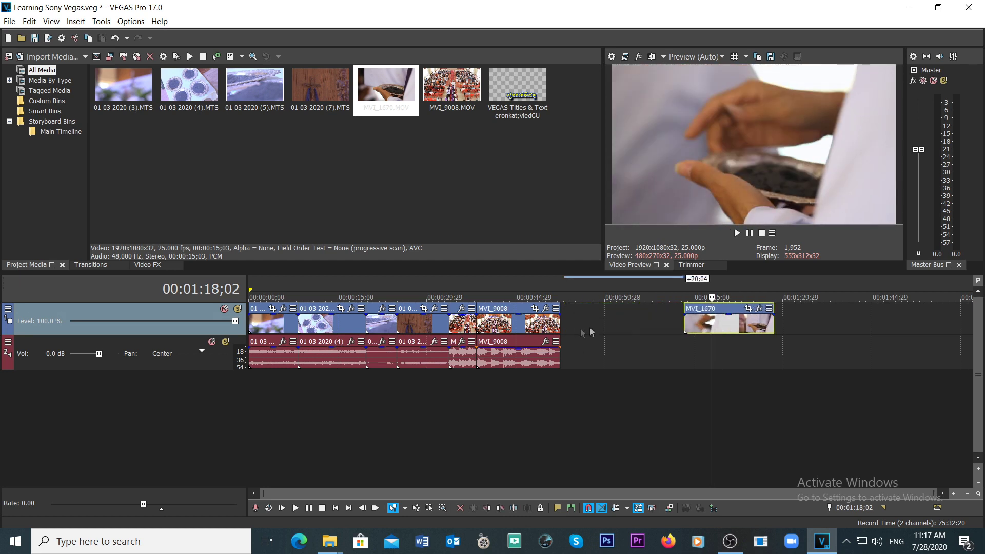
Move both MVI_9008 pieces with their audio about 10 seconds later, keeping them joined.
{"action": "left_click_drag", "start_coordinate": [514, 318], "coordinate": [574, 316]}
{"action": "left_click_drag", "start_coordinate": [465, 328], "coordinate": [525, 285]}
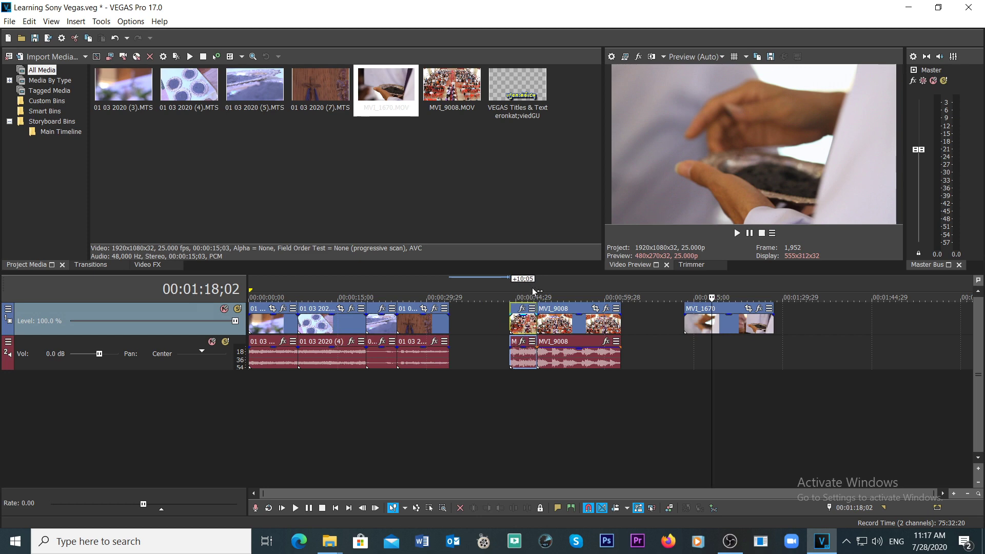
{"action": "left_click", "coordinate": [532, 291]}
{"action": "mouse_move", "coordinate": [531, 325]}
{"action": "left_mouse_down"}
{"action": "mouse_move", "coordinate": [546, 324]}
{"action": "mouse_move", "coordinate": [523, 325]}
{"action": "mouse_move", "coordinate": [537, 325]}
{"action": "left_mouse_up"}
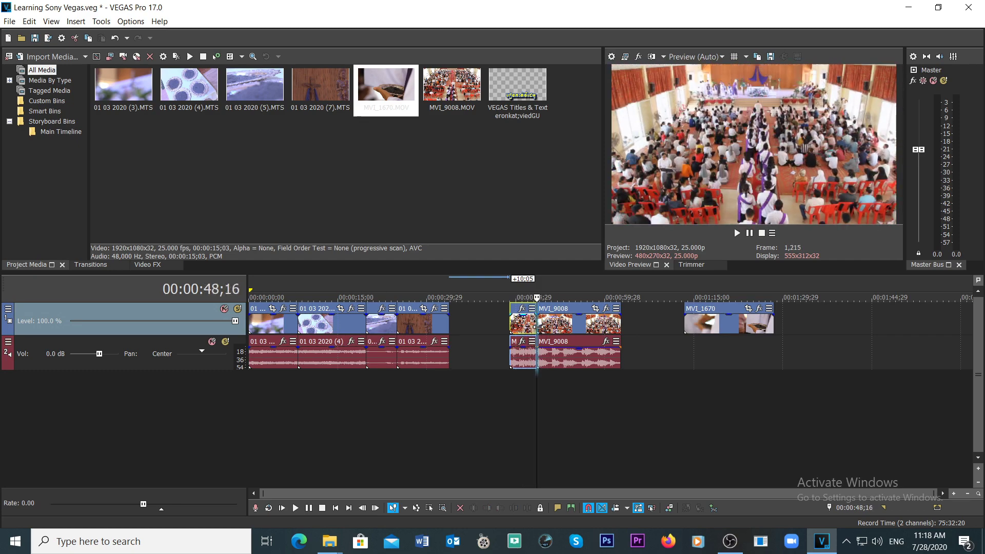
{"action": "left_click", "coordinate": [716, 325]}
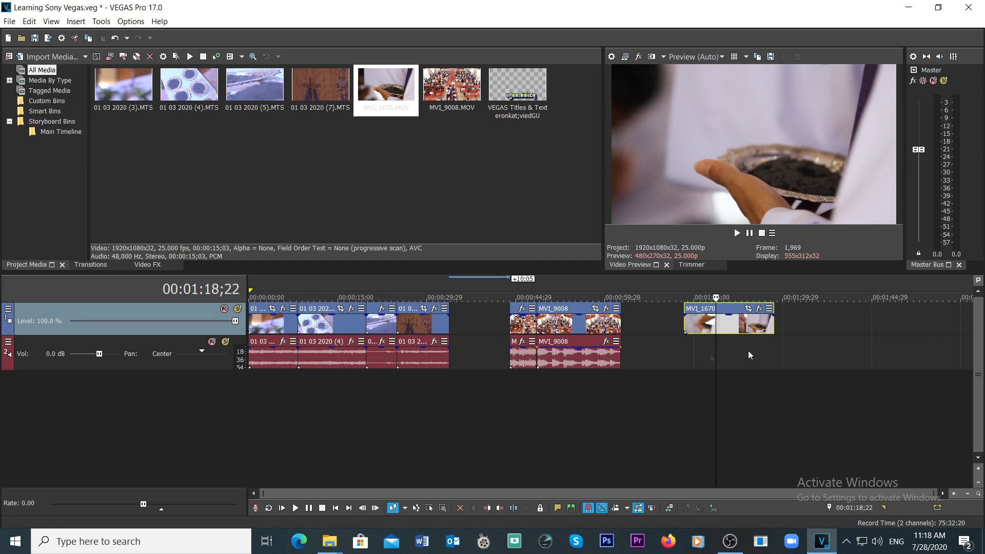
{"action": "left_click", "coordinate": [474, 317]}
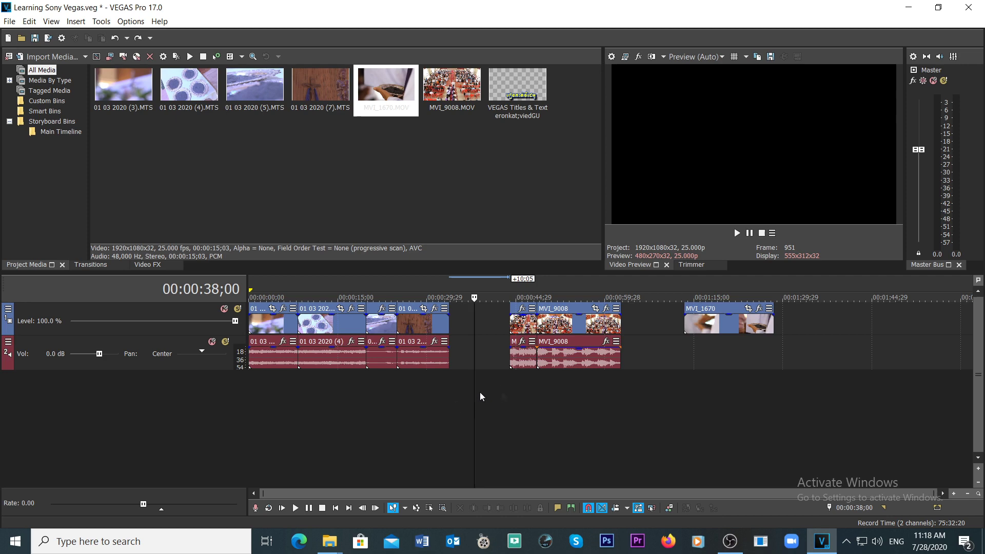
Insert a new video track above the existing video track.
{"action": "right_click", "coordinate": [378, 416]}
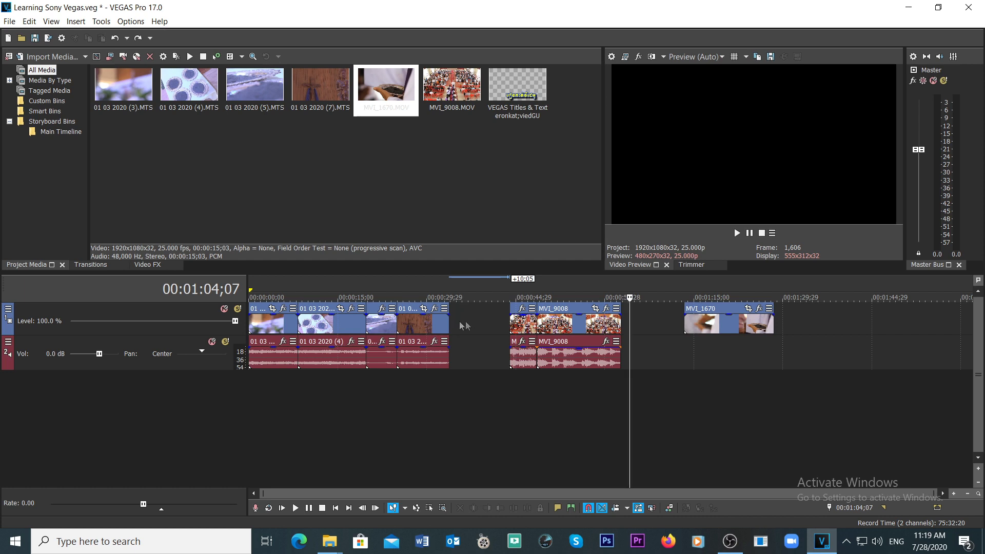
{"action": "right_click", "coordinate": [823, 321]}
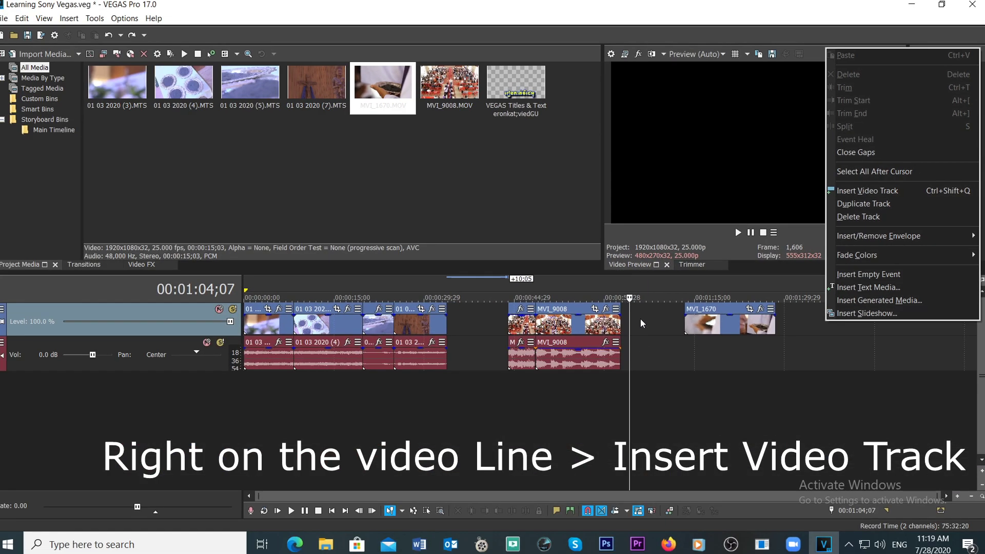
{"action": "right_click", "coordinate": [640, 319]}
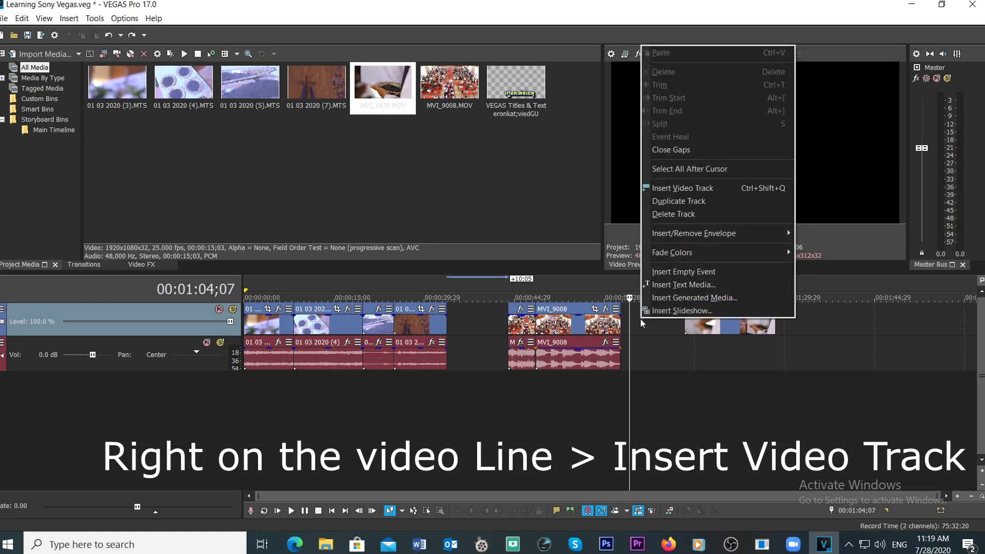
{"action": "left_click", "coordinate": [712, 190]}
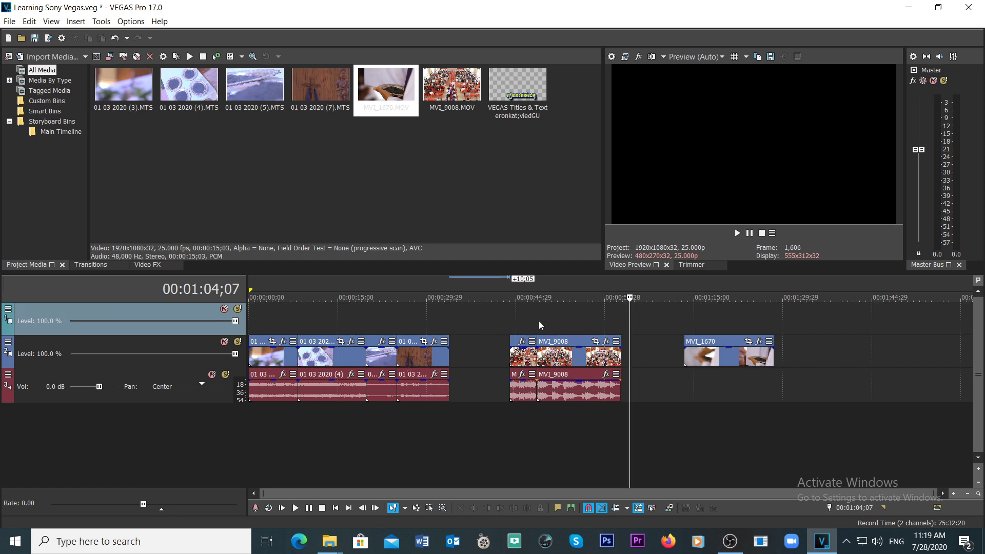
Overlay MVI_1670 on the new upper track, shortened at both ends and starting at the cut between the two MVI_9008 pieces.
{"action": "left_click_drag", "start_coordinate": [724, 359], "coordinate": [560, 329]}
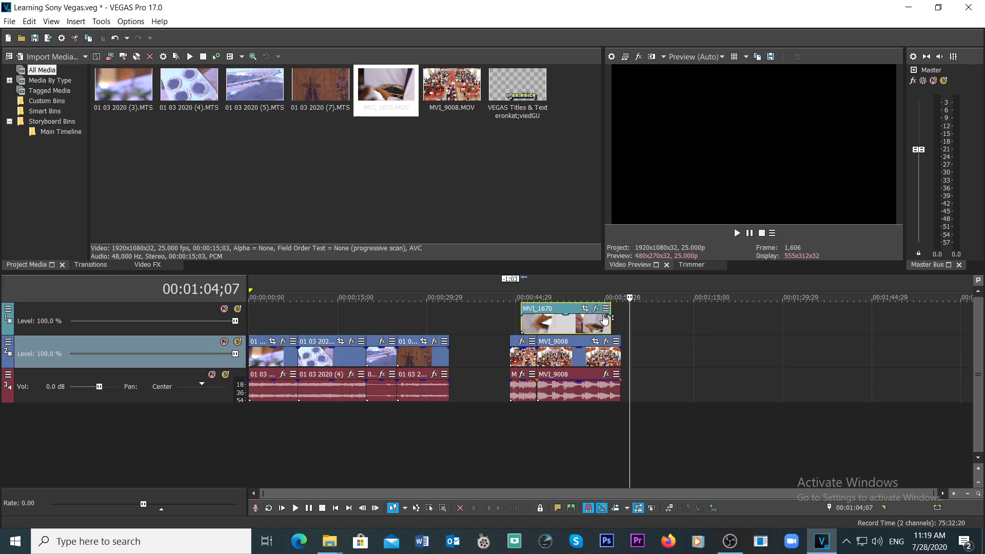
{"action": "left_click_drag", "start_coordinate": [609, 320], "coordinate": [587, 321]}
{"action": "left_click_drag", "start_coordinate": [523, 321], "coordinate": [532, 322]}
{"action": "left_click", "coordinate": [537, 320]}
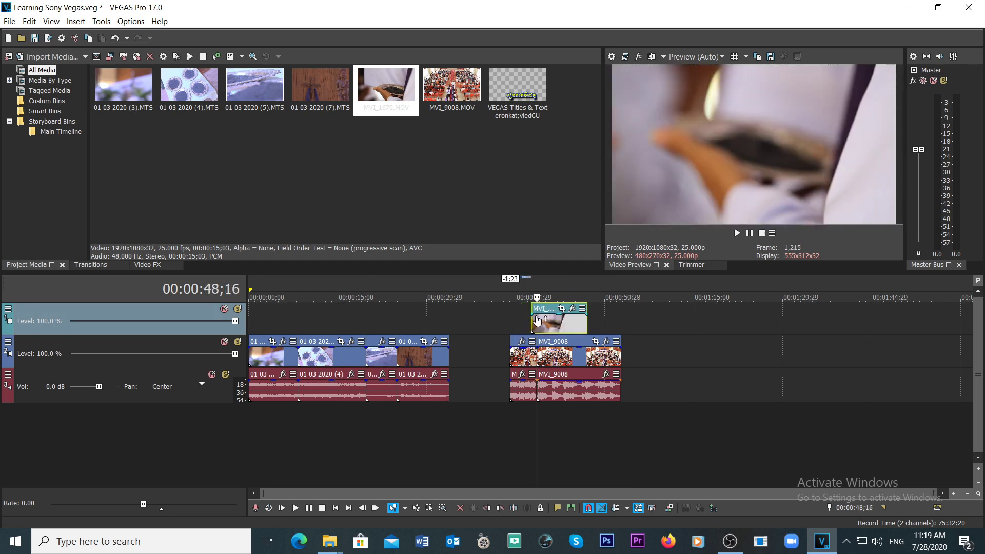
{"action": "left_click_drag", "start_coordinate": [537, 323], "coordinate": [566, 331]}
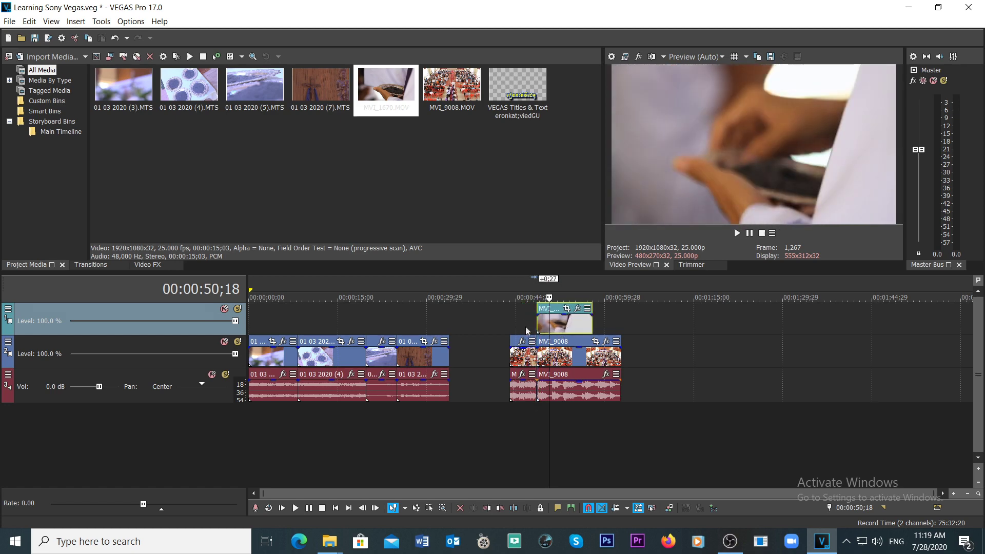
Mute the audio track and play the timeline from about 00:00:46;01 to check the MVI_1670 overlay.
{"action": "left_click", "coordinate": [515, 317]}
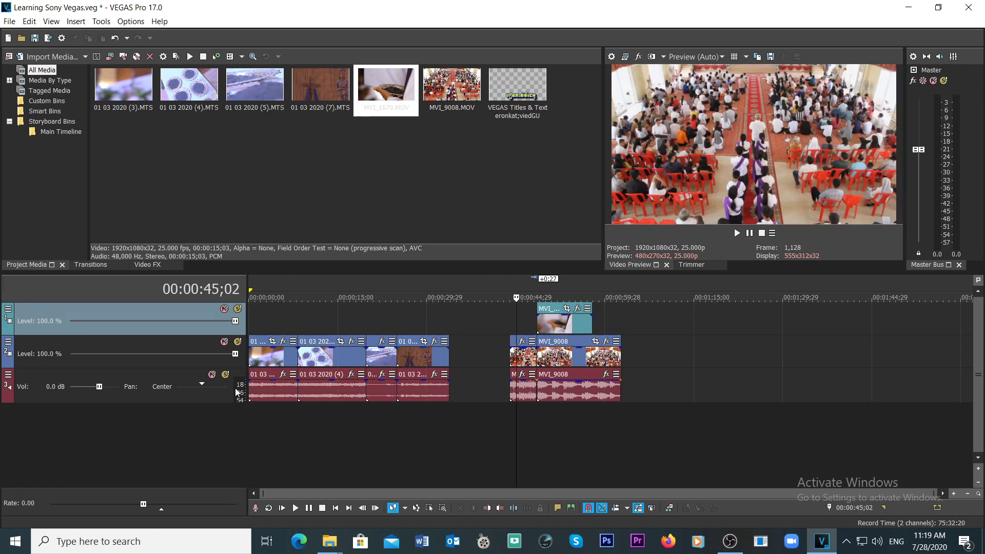
{"action": "left_click", "coordinate": [212, 374]}
{"action": "left_click_drag", "start_coordinate": [514, 311], "coordinate": [522, 323]}
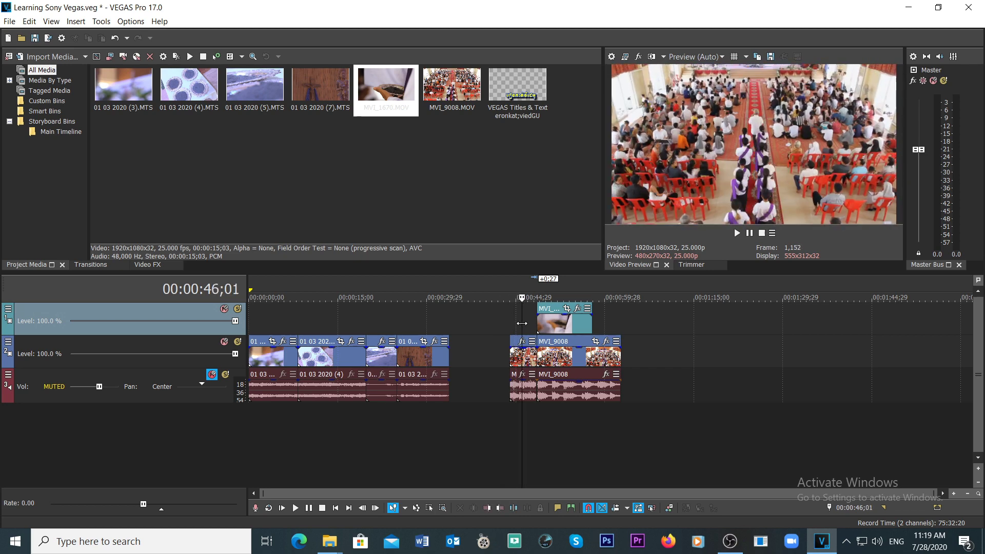
{"action": "key", "text": "space"}
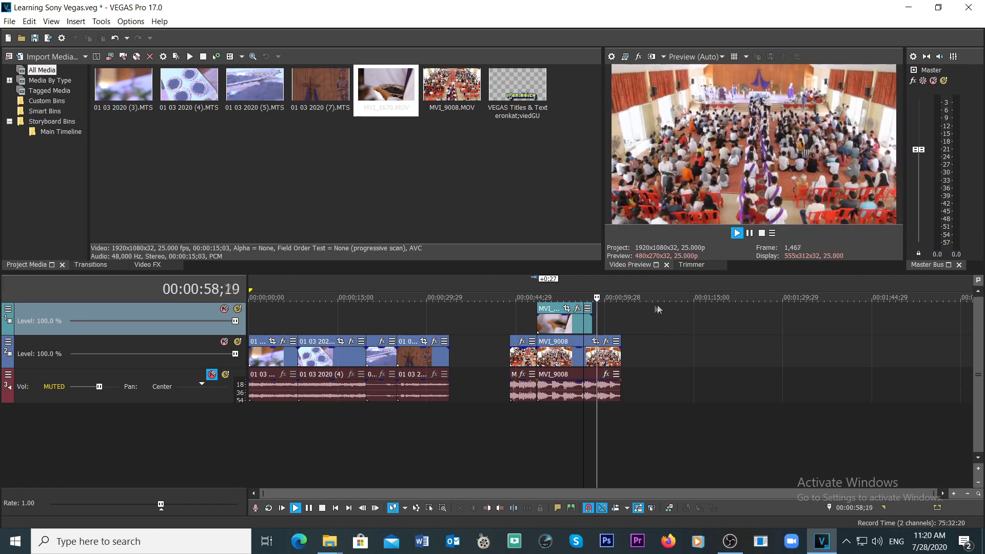
{"action": "key", "text": "space"}
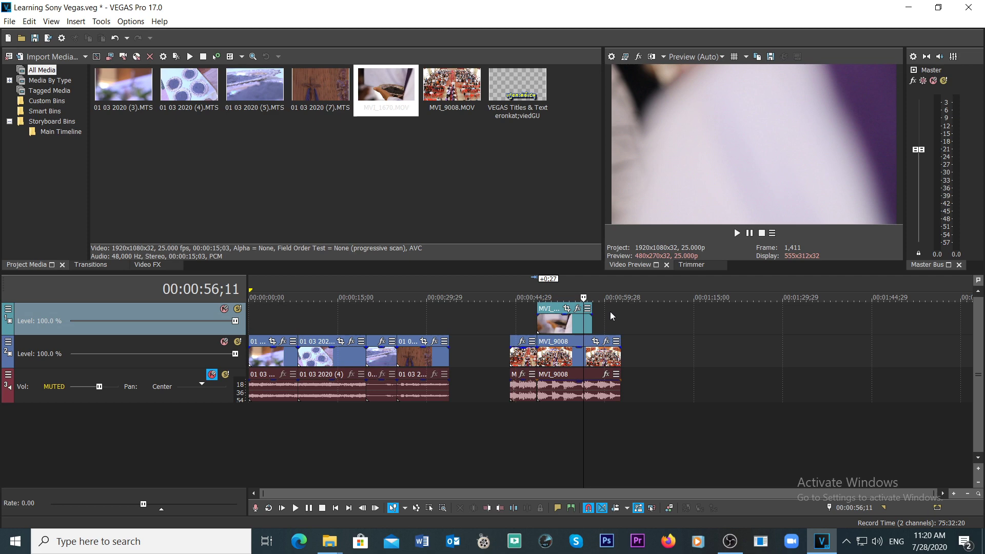
Shorten the MVI_1670 overlay so that it spans the MVI_9008 cut, and leave a small gap between the two pieces beneath it.
{"action": "left_click_drag", "start_coordinate": [591, 323], "coordinate": [537, 330]}
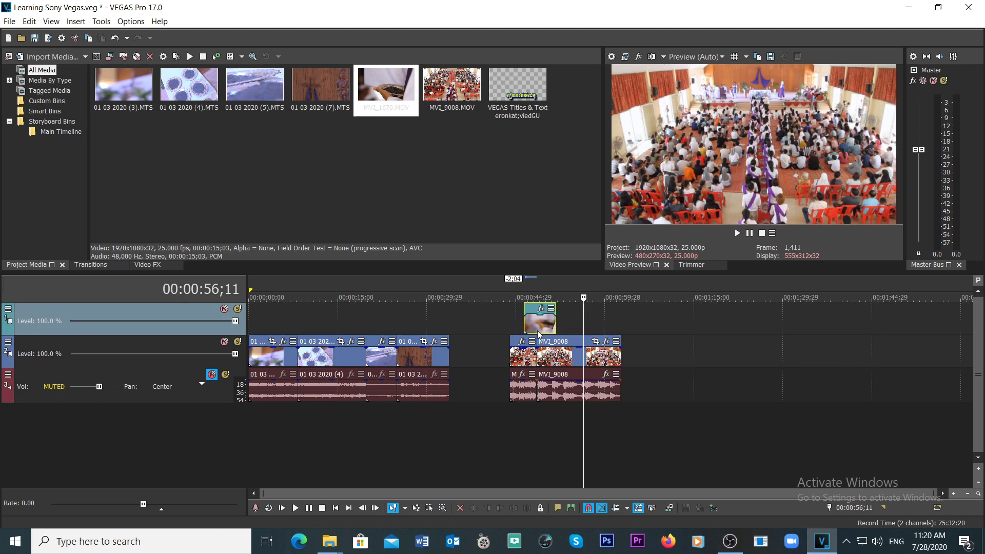
{"action": "left_click_drag", "start_coordinate": [554, 362], "coordinate": [618, 362]}
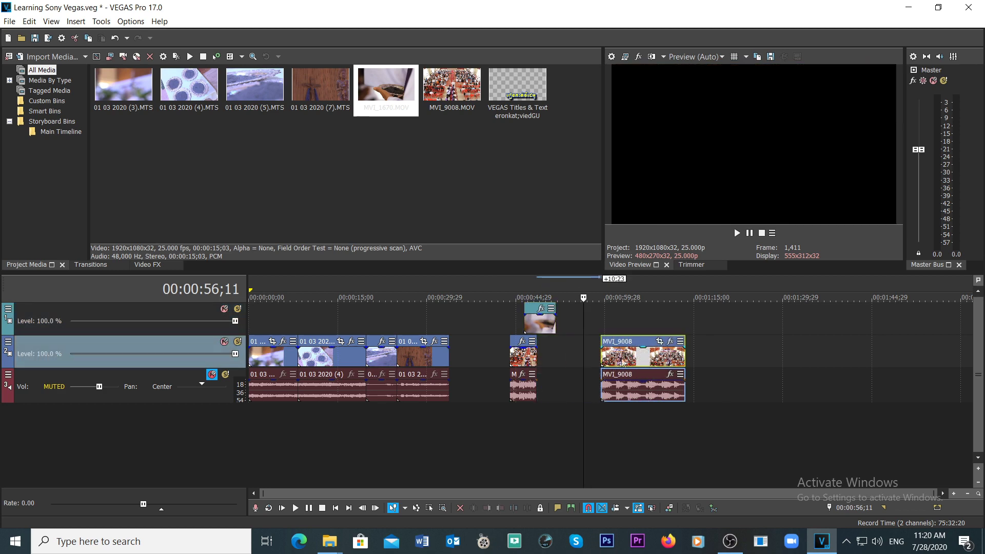
{"action": "left_click_drag", "start_coordinate": [662, 365], "coordinate": [598, 358]}
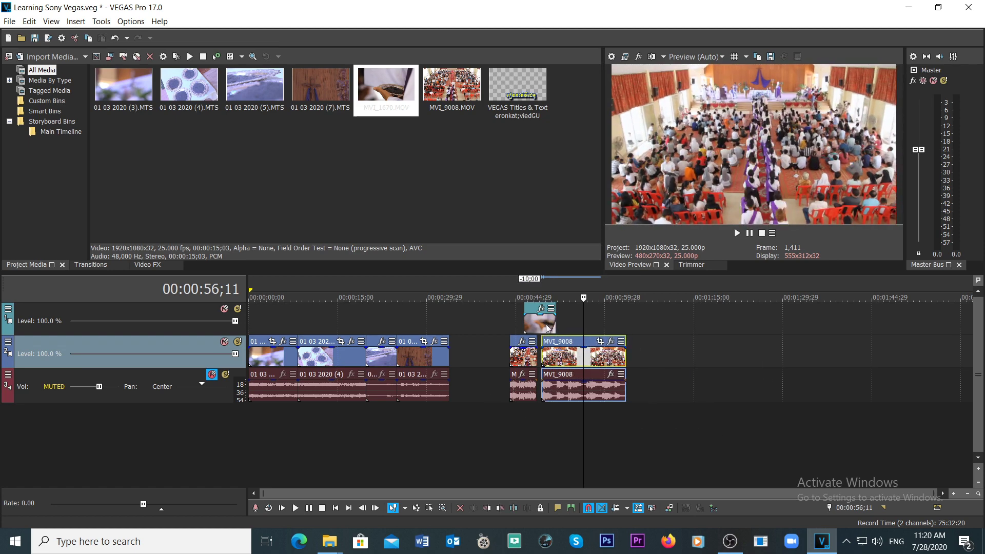
Rejoin the two MVI_9008 pieces without a gap and move MVI_1670 clear of them to start at about 00:01:15.
{"action": "left_click_drag", "start_coordinate": [545, 332], "coordinate": [728, 331]}
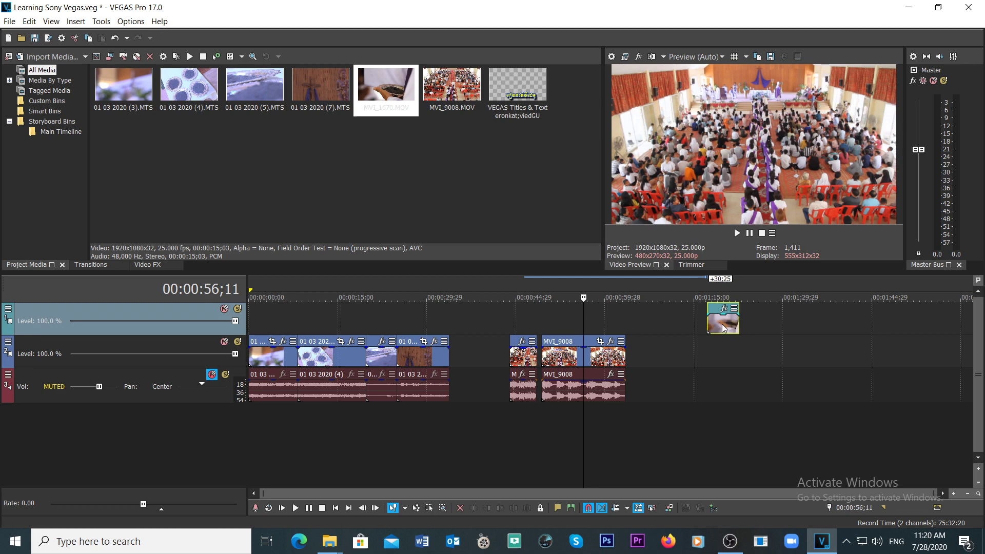
{"action": "left_click_drag", "start_coordinate": [574, 395], "coordinate": [602, 393]}
{"action": "left_click_drag", "start_coordinate": [723, 323], "coordinate": [619, 319]}
{"action": "left_click_drag", "start_coordinate": [590, 354], "coordinate": [553, 366]}
{"action": "left_click_drag", "start_coordinate": [615, 332], "coordinate": [712, 330]}
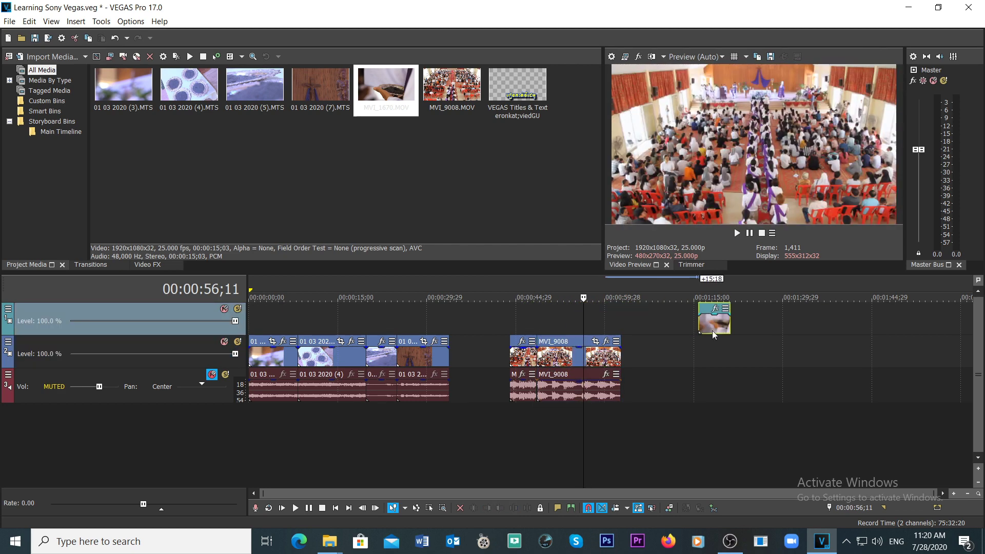
{"action": "left_click", "coordinate": [519, 328]}
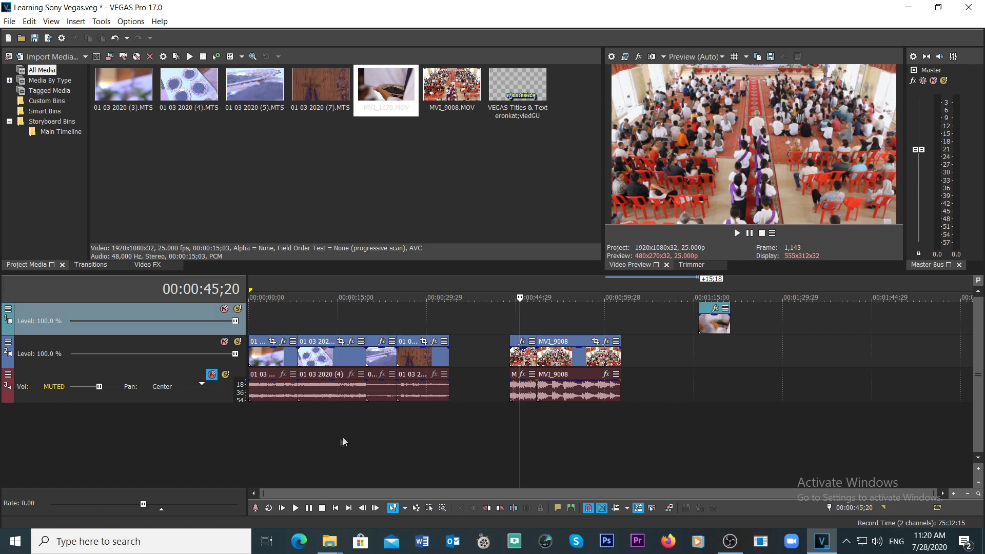
{"action": "right_click", "coordinate": [581, 429]}
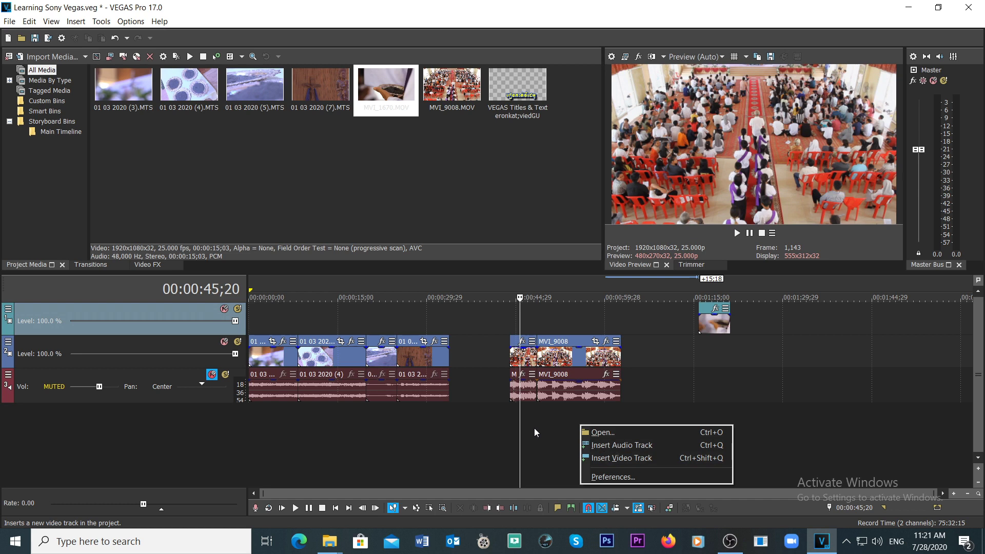
{"action": "left_click", "coordinate": [516, 436]}
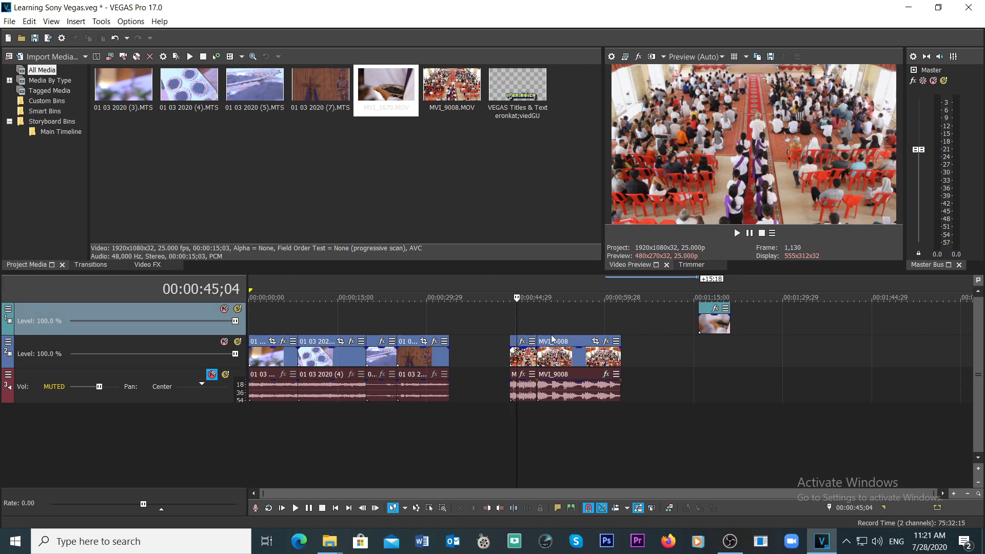
{"action": "left_click", "coordinate": [530, 322]}
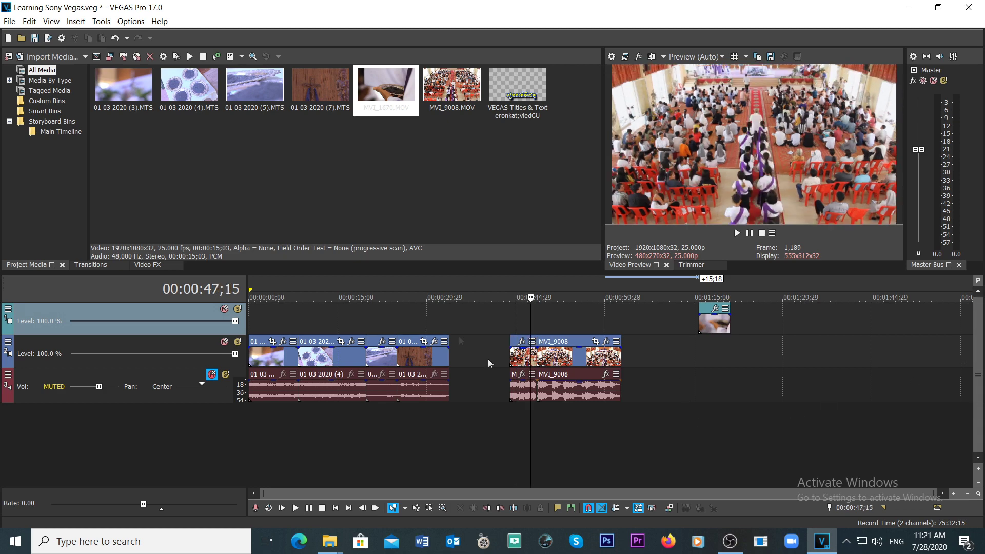
{"action": "left_click", "coordinate": [444, 319]}
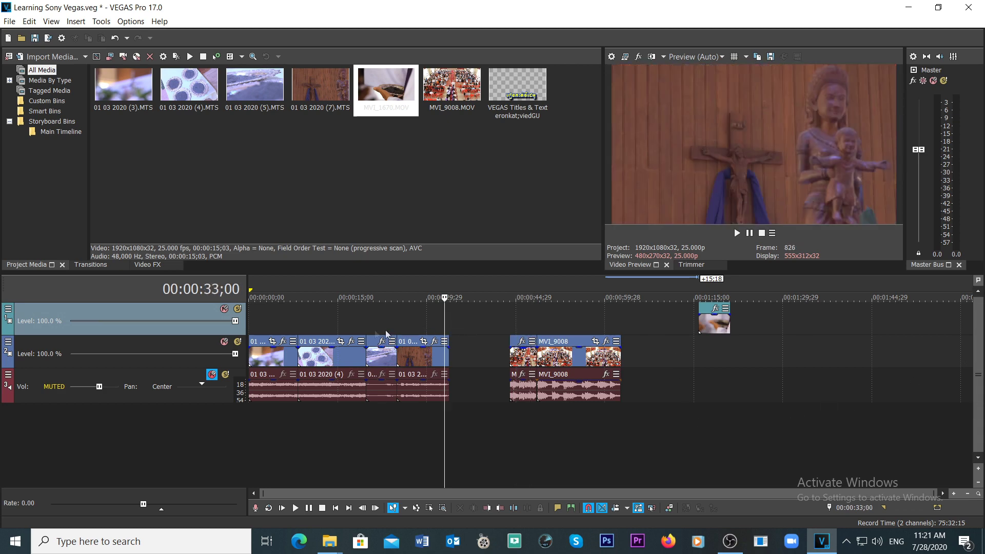
{"action": "left_click", "coordinate": [415, 322]}
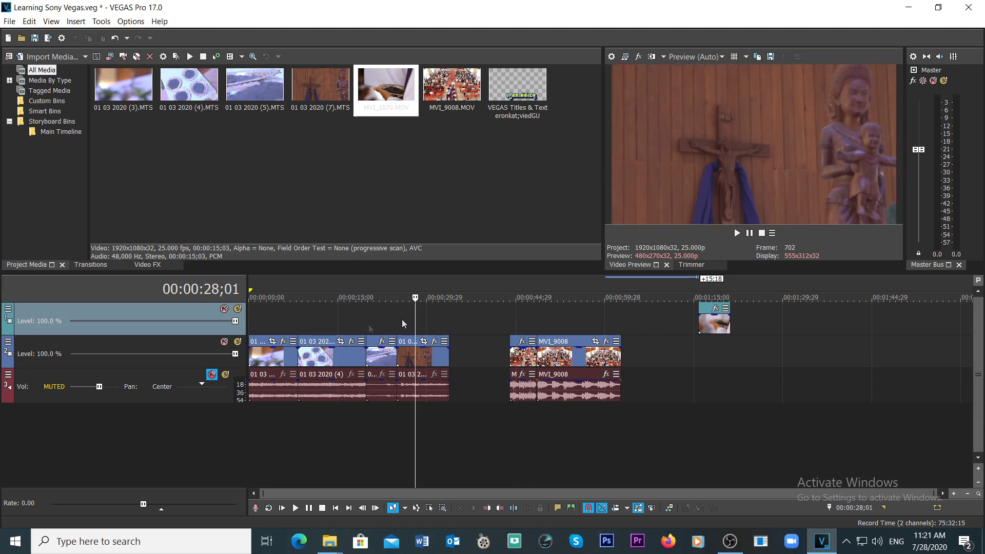
{"action": "left_click", "coordinate": [473, 355]}
{"action": "right_click", "coordinate": [473, 355]}
{"action": "right_click", "coordinate": [448, 316]}
{"action": "left_click", "coordinate": [464, 330]}
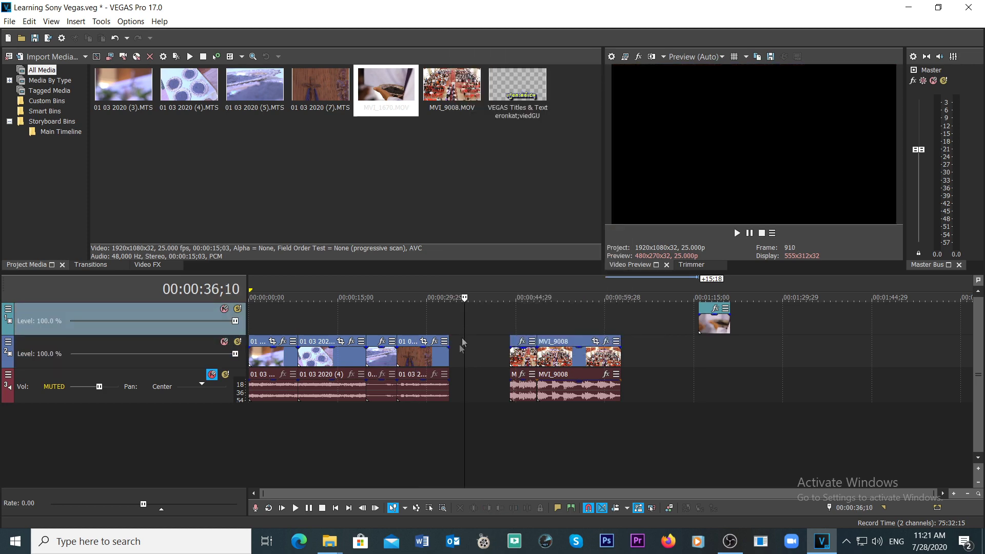
{"action": "left_click", "coordinate": [448, 316]}
{"action": "left_click", "coordinate": [467, 316]}
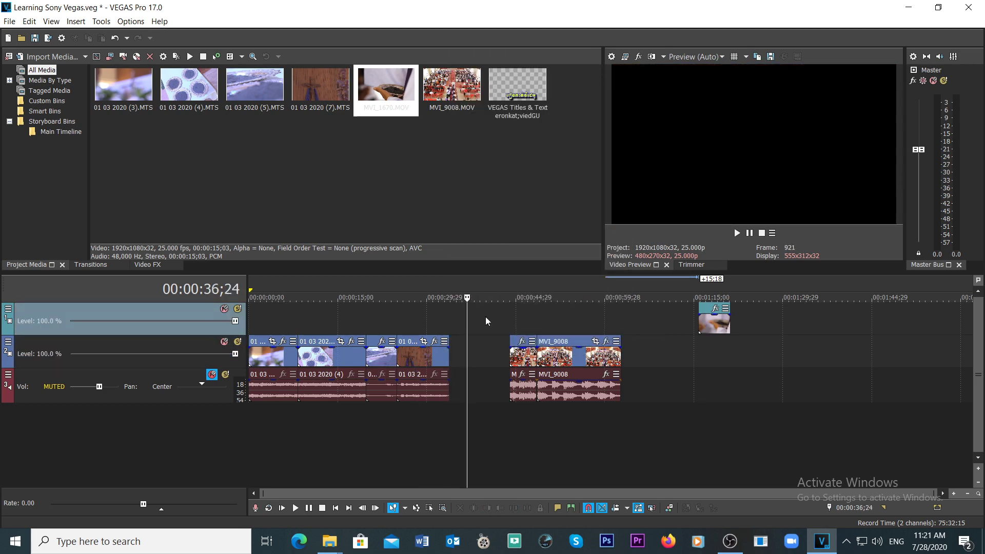
{"action": "left_click", "coordinate": [536, 318]}
{"action": "left_click", "coordinate": [460, 313]}
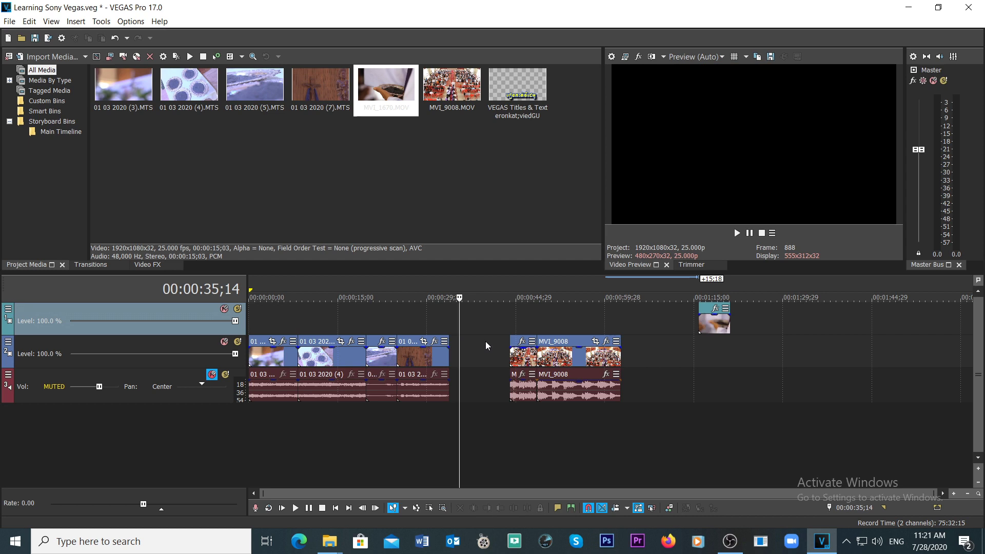
Insert a default text event on the upper video track at 00:00:34;13, and close its generator settings.
{"action": "left_click", "coordinate": [455, 316]}
{"action": "left_click", "coordinate": [454, 315]}
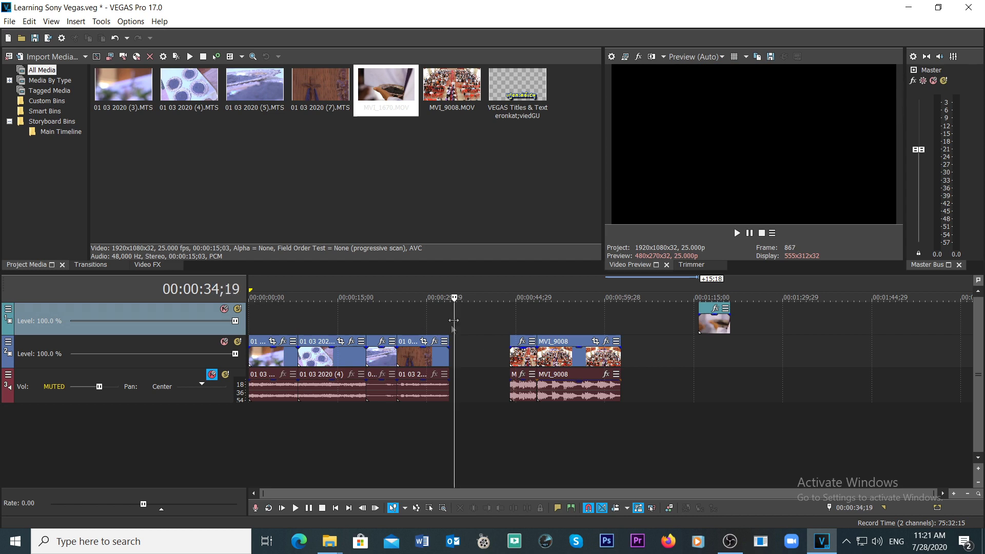
{"action": "left_click", "coordinate": [453, 315]}
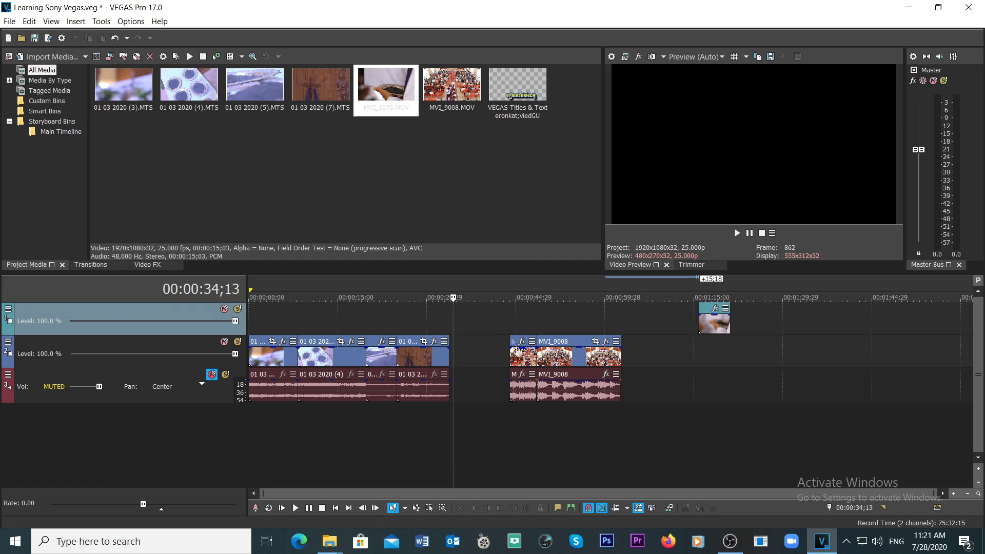
{"action": "right_click", "coordinate": [843, 319]}
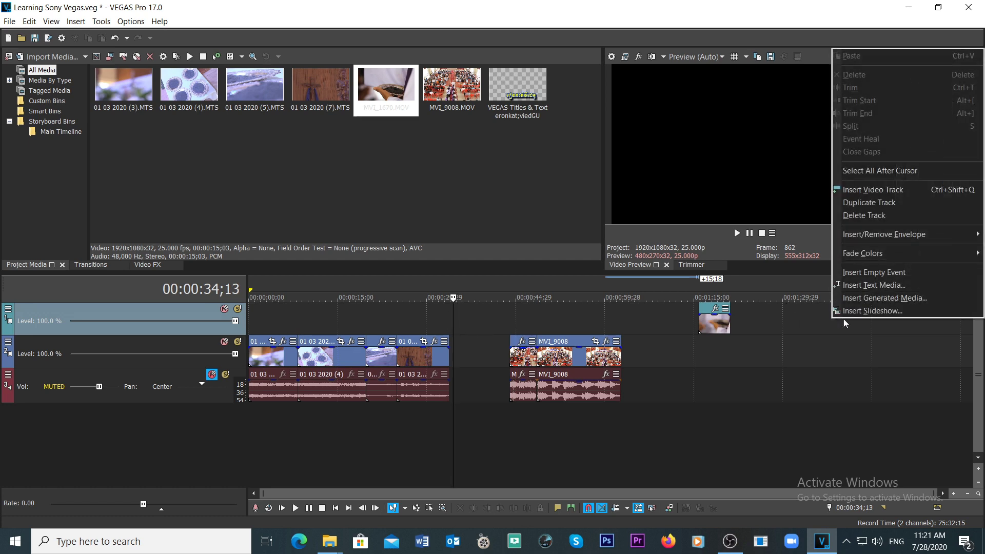
{"action": "left_click", "coordinate": [867, 286]}
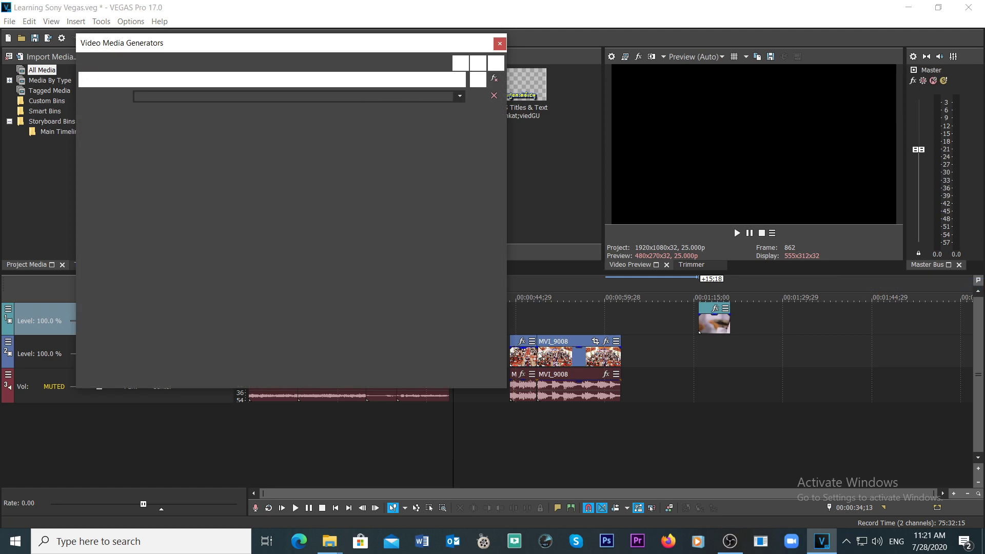
{"action": "left_click_drag", "start_coordinate": [370, 50], "coordinate": [182, 94]}
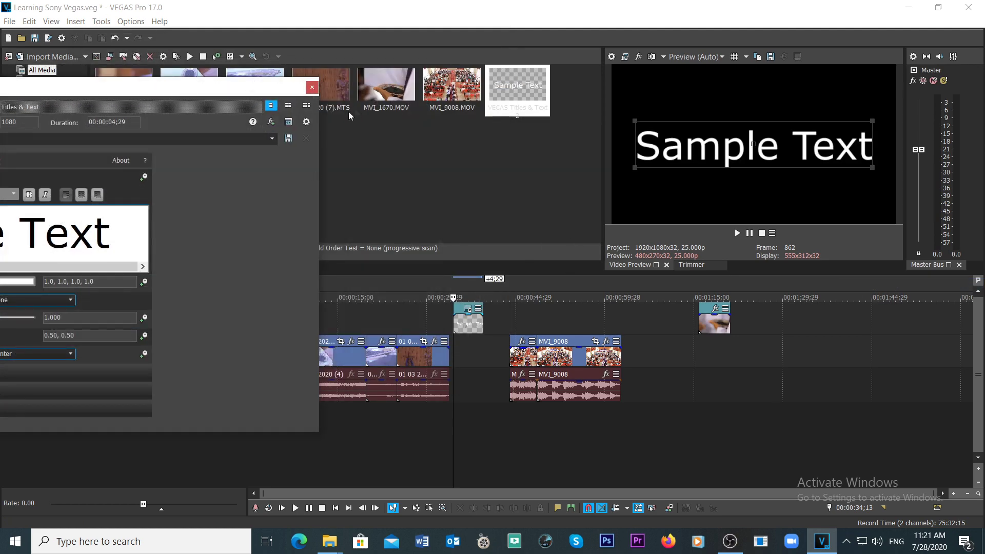
{"action": "left_click", "coordinate": [312, 88]}
Delete the Sample Text event from the upper video track.
{"action": "left_click", "coordinate": [474, 324]}
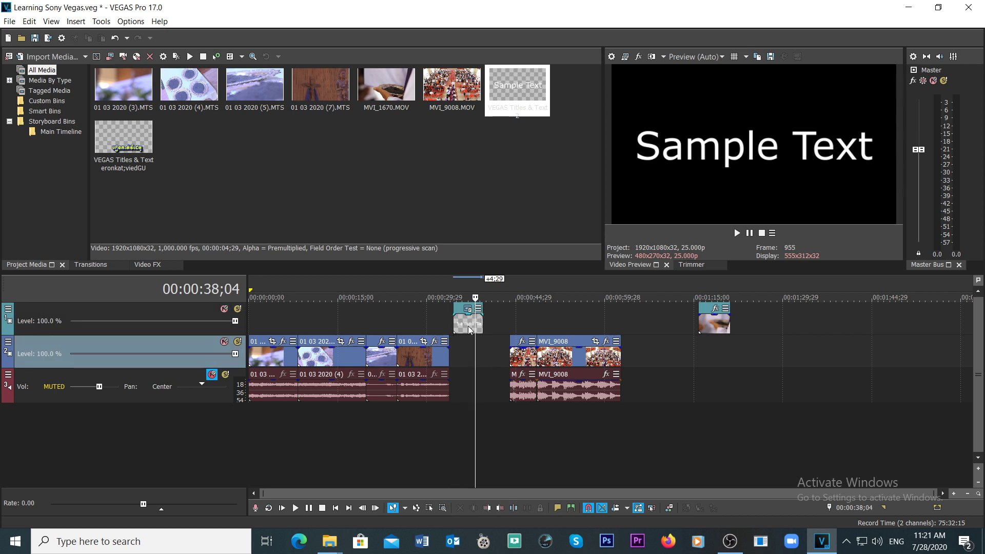
{"action": "left_click", "coordinate": [468, 329]}
{"action": "key", "text": "Delete"}
Insert a new text media event on the upper video track at 00:00:34;24, with its generator settings fully in view.
{"action": "left_click", "coordinate": [454, 315]}
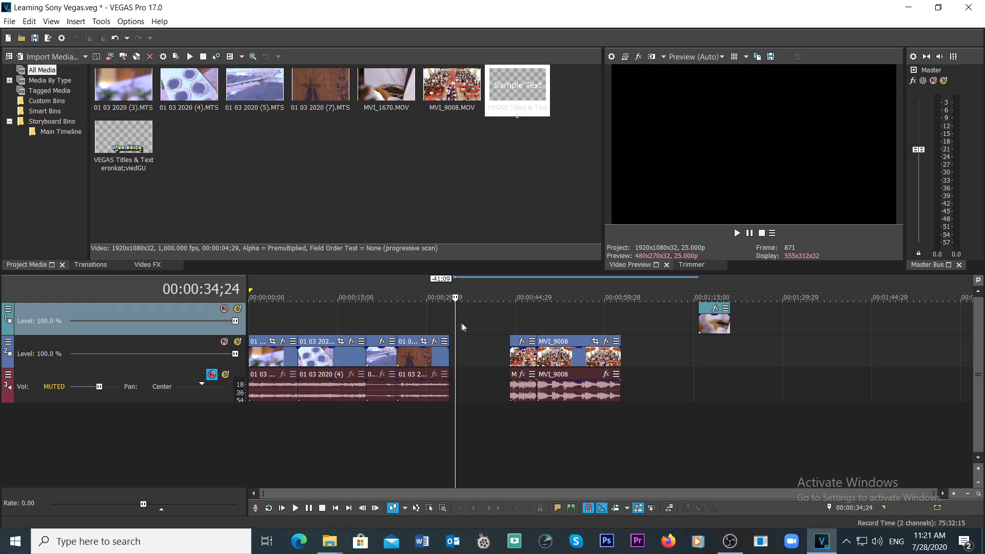
{"action": "right_click", "coordinate": [822, 321]}
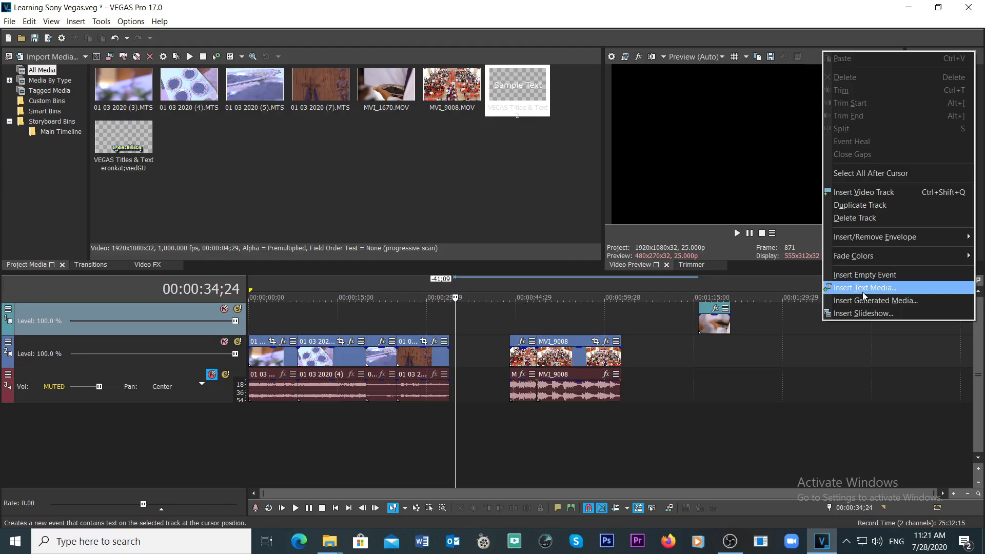
{"action": "left_click", "coordinate": [863, 292]}
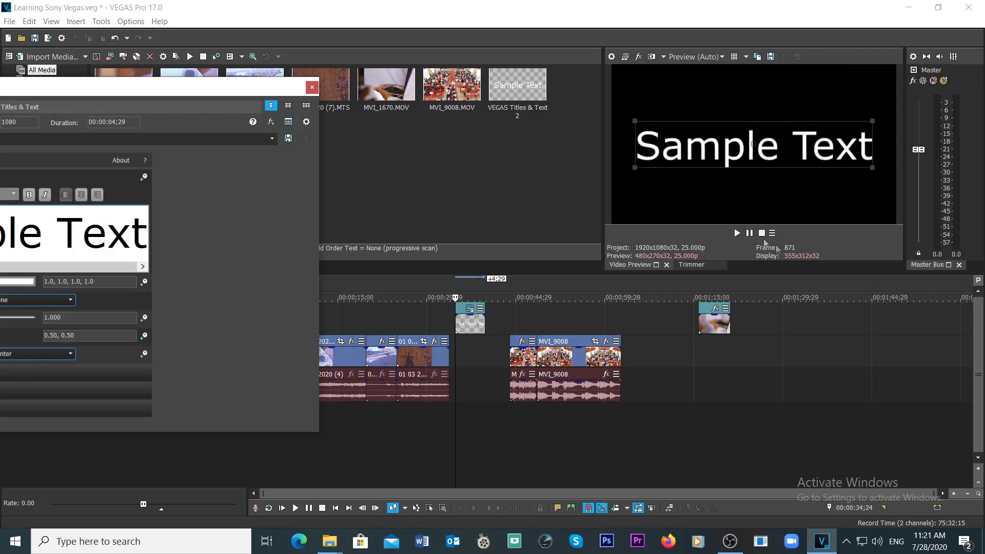
{"action": "left_click_drag", "start_coordinate": [197, 96], "coordinate": [427, 98]}
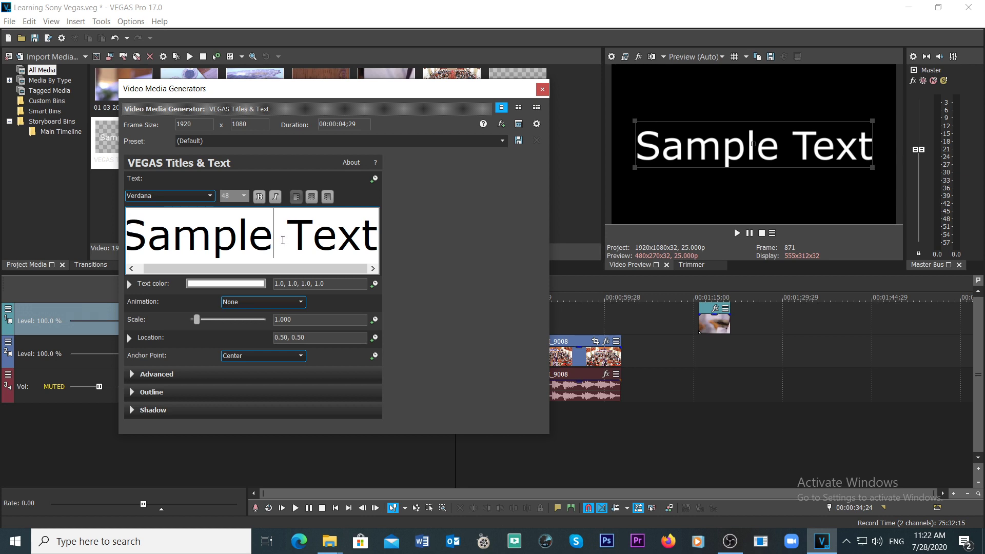
Enlarge the generator window and set the font size of the whole sample text to 30.
{"action": "key", "text": "ctrl+a"}
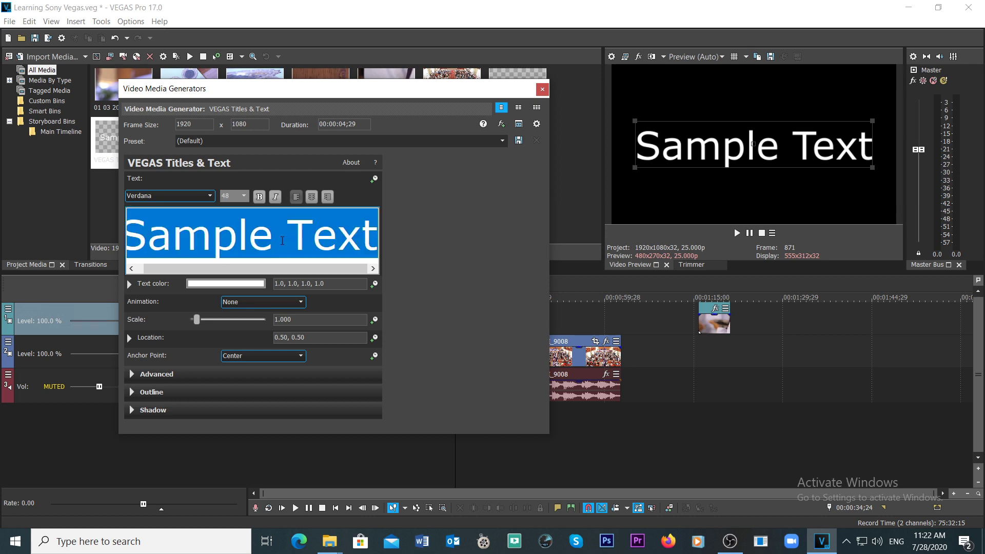
{"action": "left_click", "coordinate": [263, 246]}
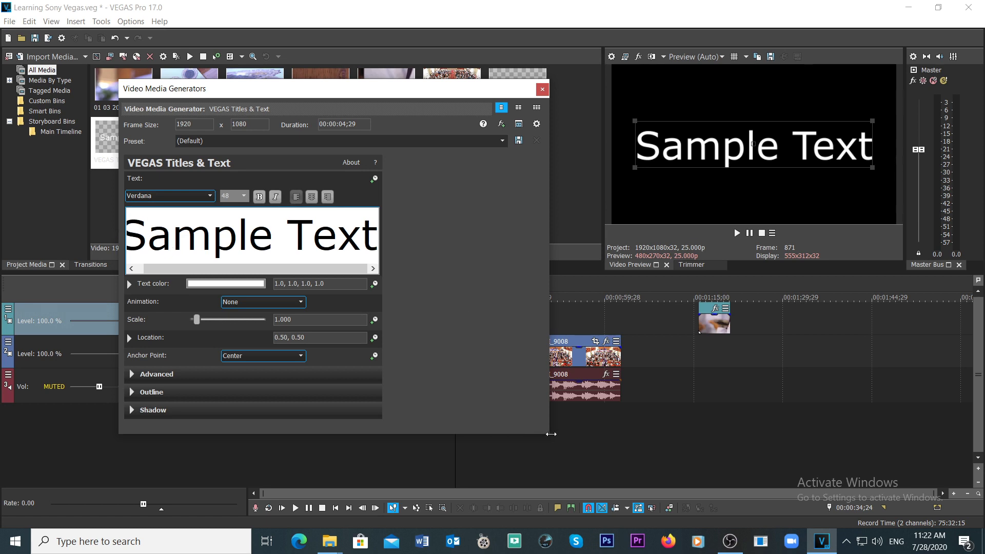
{"action": "left_click_drag", "start_coordinate": [548, 434], "coordinate": [707, 510]}
{"action": "left_click", "coordinate": [346, 256]}
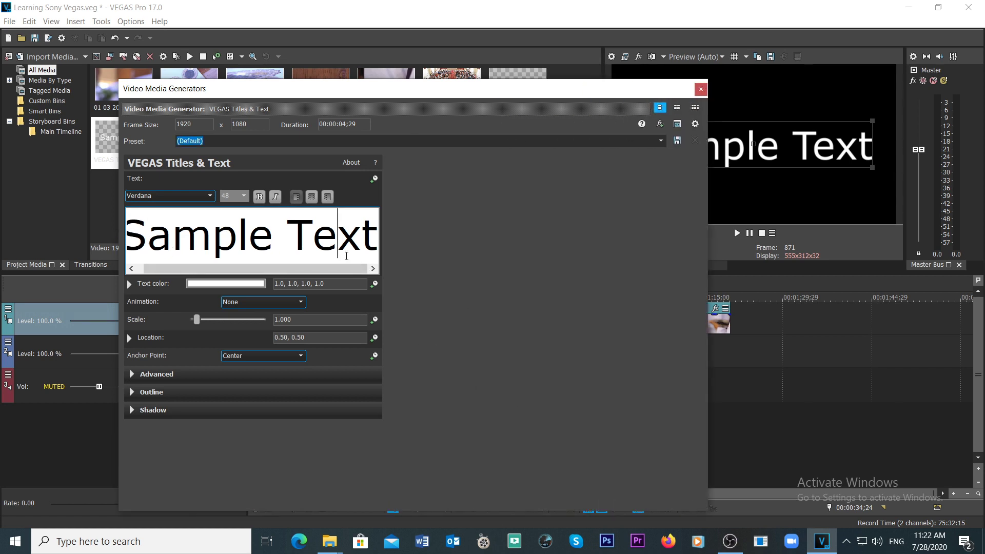
{"action": "key", "text": "ctrl+a"}
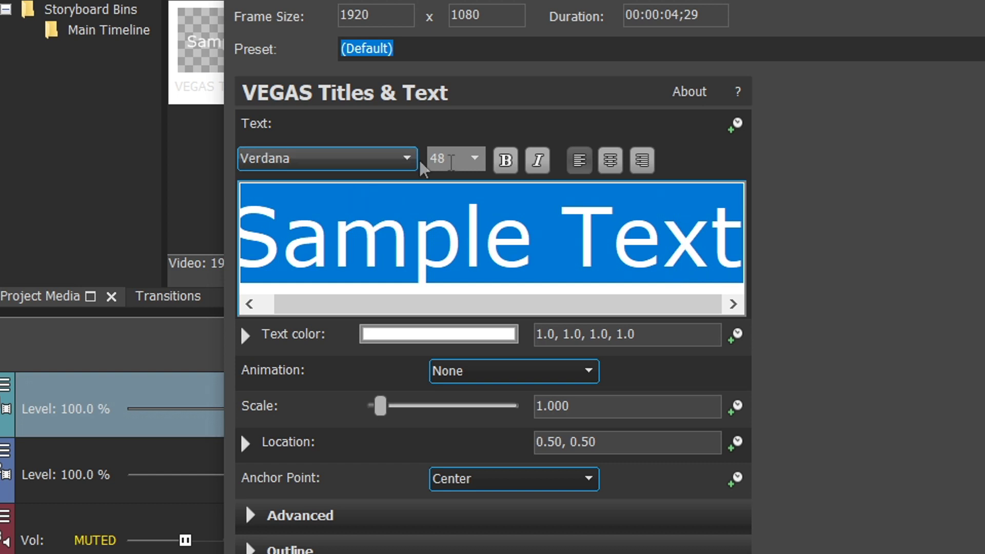
{"action": "left_click", "coordinate": [459, 155]}
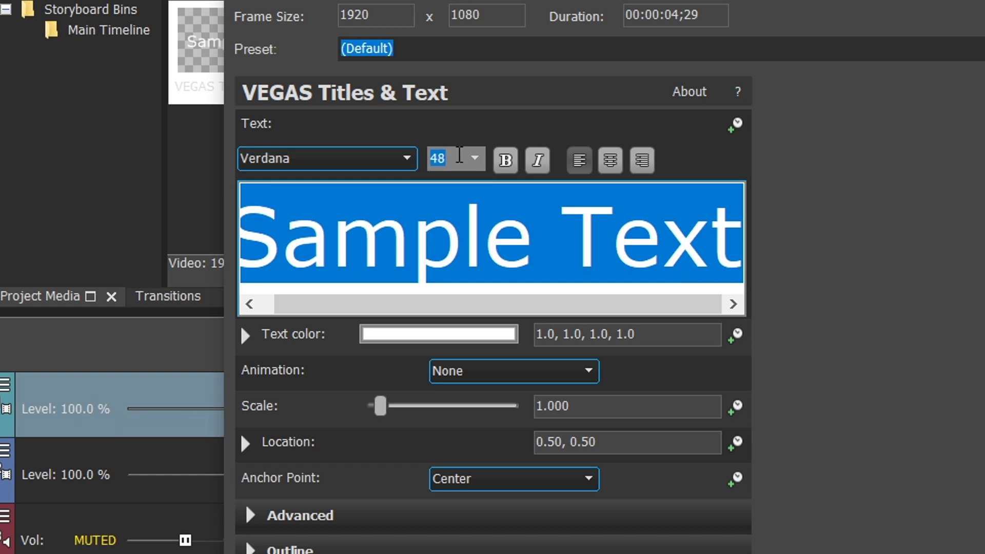
{"action": "type", "text": "30"}
{"action": "key", "text": "Return"}
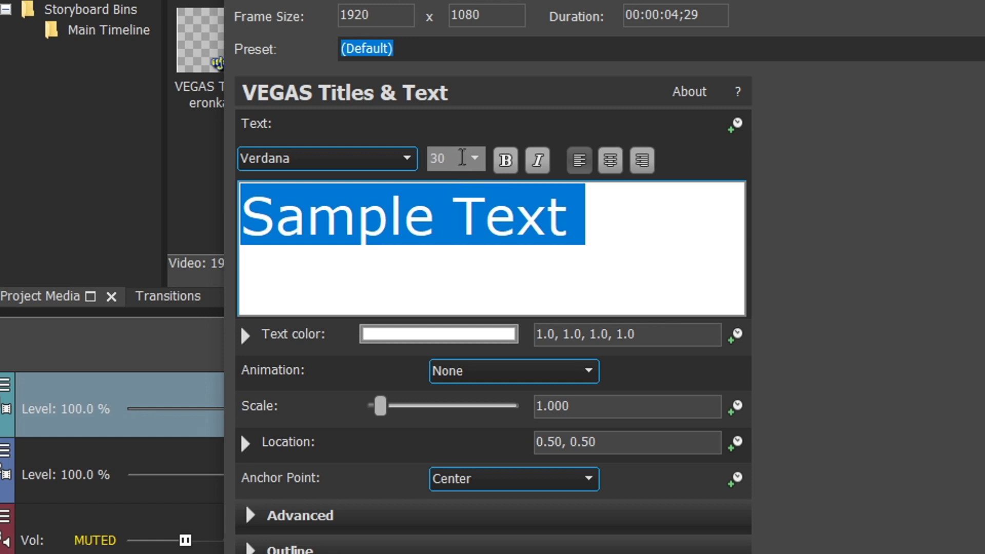
Try bold formatting on the selected sample text and switch it off again.
{"action": "left_click", "coordinate": [506, 162]}
{"action": "left_click", "coordinate": [506, 164]}
{"action": "left_click", "coordinate": [506, 164]}
{"action": "left_click", "coordinate": [506, 165]}
{"action": "left_click", "coordinate": [506, 165]}
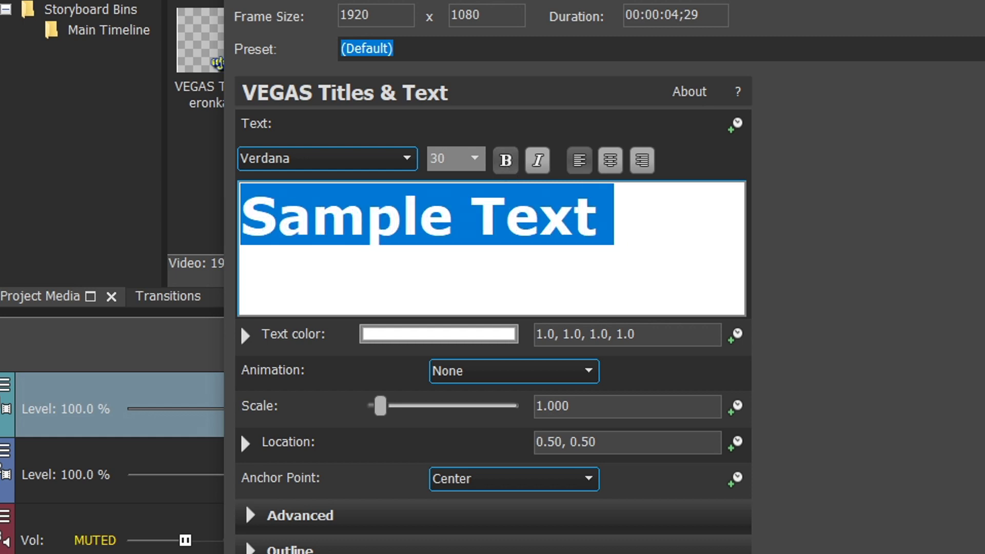
{"action": "left_click", "coordinate": [507, 165]}
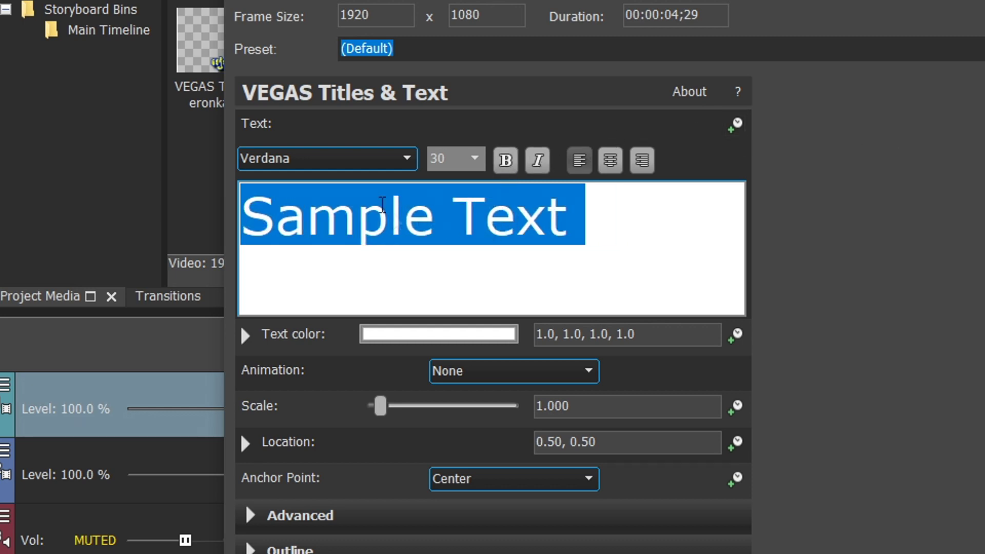
Change the font of the selected sample text to Limon R1.
{"action": "left_click", "coordinate": [371, 165]}
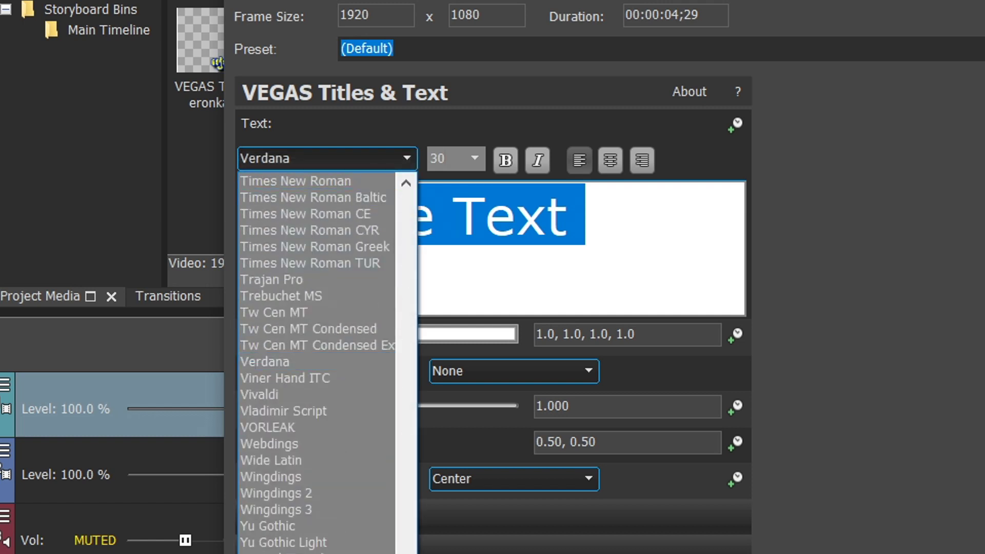
{"action": "left_click_drag", "start_coordinate": [406, 546], "coordinate": [425, 503]}
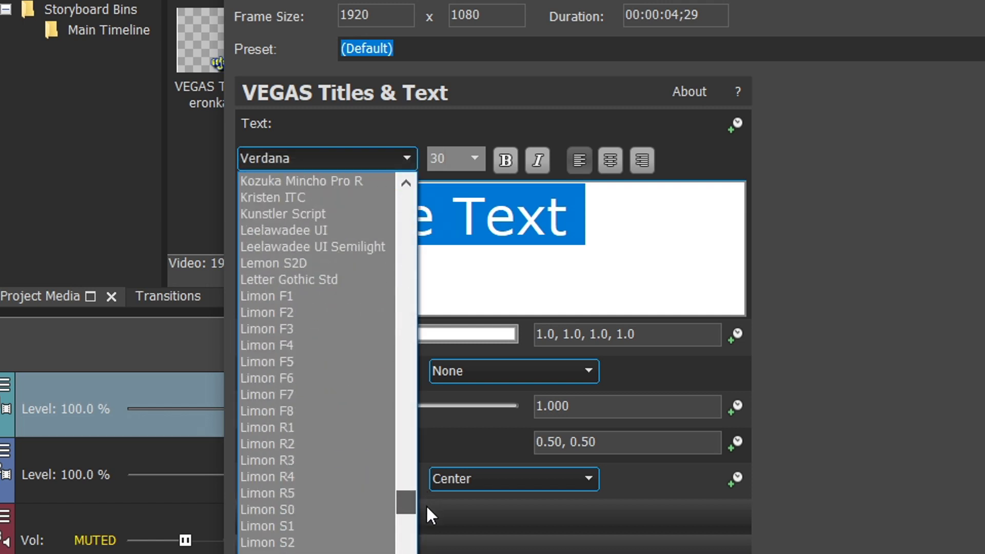
{"action": "left_click", "coordinate": [313, 427]}
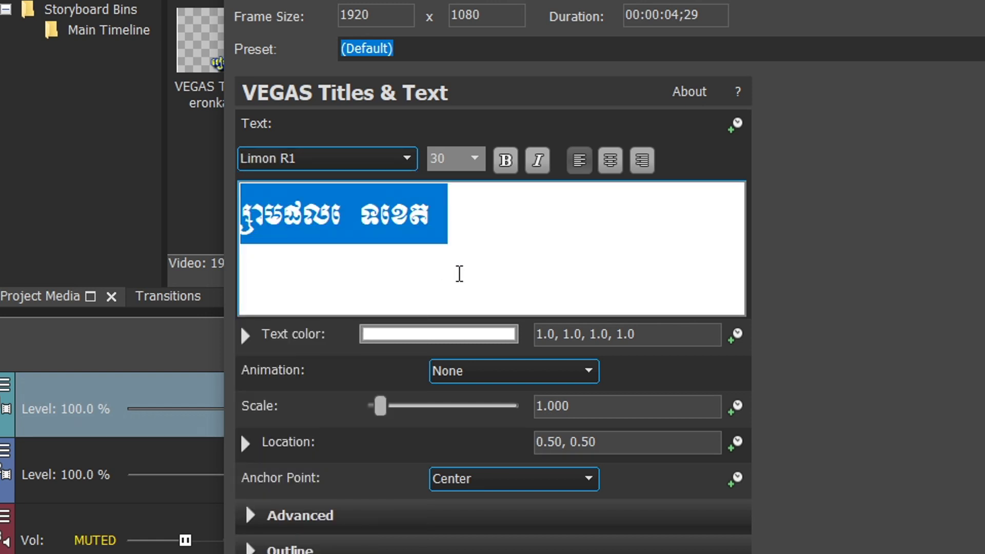
Replace the sample text with the Khmer title "រៀនកាត់វីដេអូ".
{"action": "triple_click", "coordinate": [469, 223]}
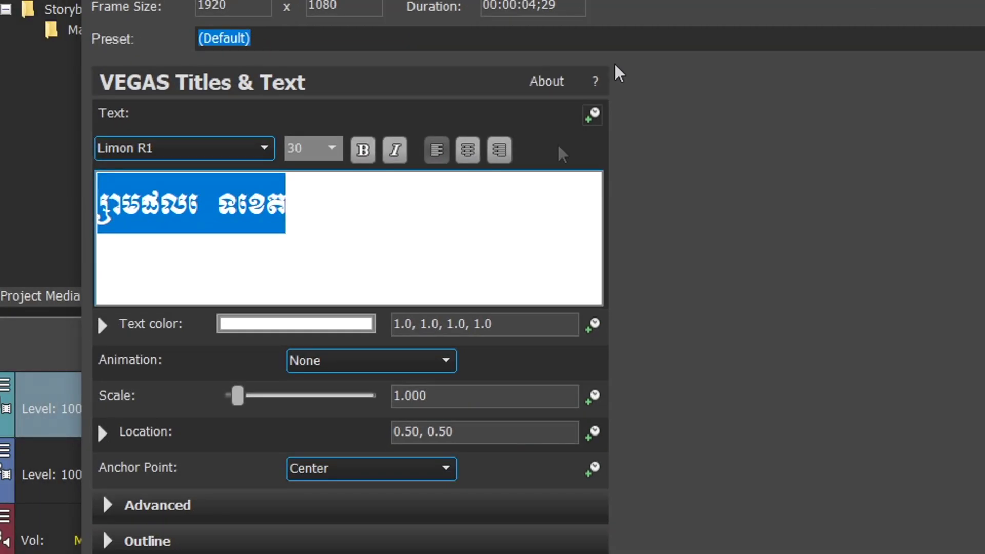
{"action": "left_click", "coordinate": [541, 248]}
{"action": "double_click", "coordinate": [407, 234]}
{"action": "left_click_drag", "start_coordinate": [264, 222], "coordinate": [57, 211]}
{"action": "type", "text": "ថ្ងៃ"}
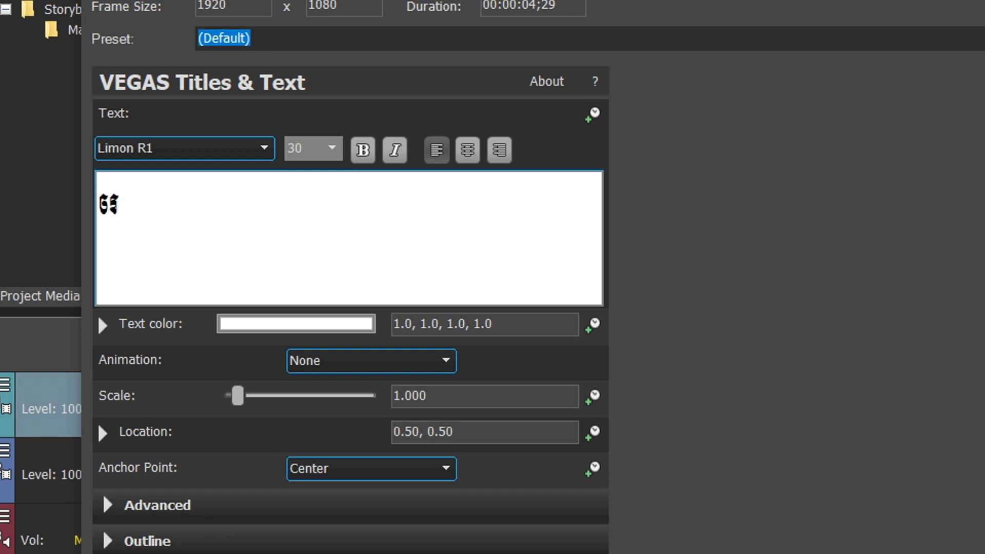
{"action": "type", "text": "ន"}
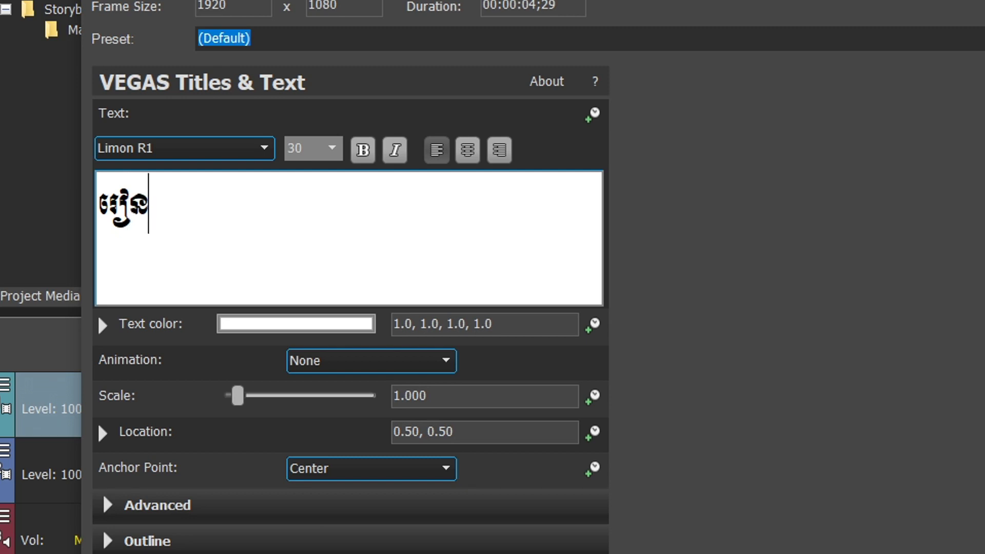
{"action": "type", "text": "ភាស"}
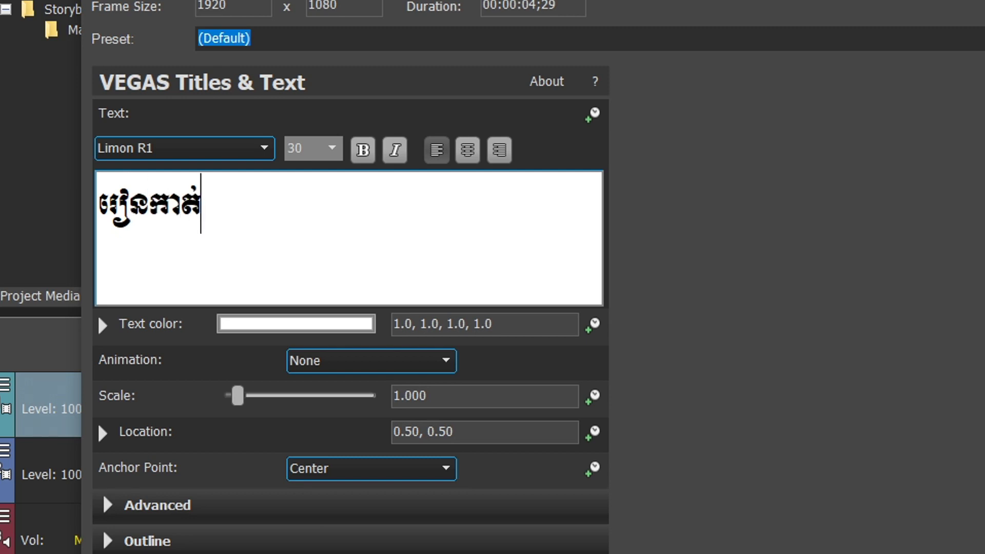
{"action": "type", "text": "់ទីដេ"}
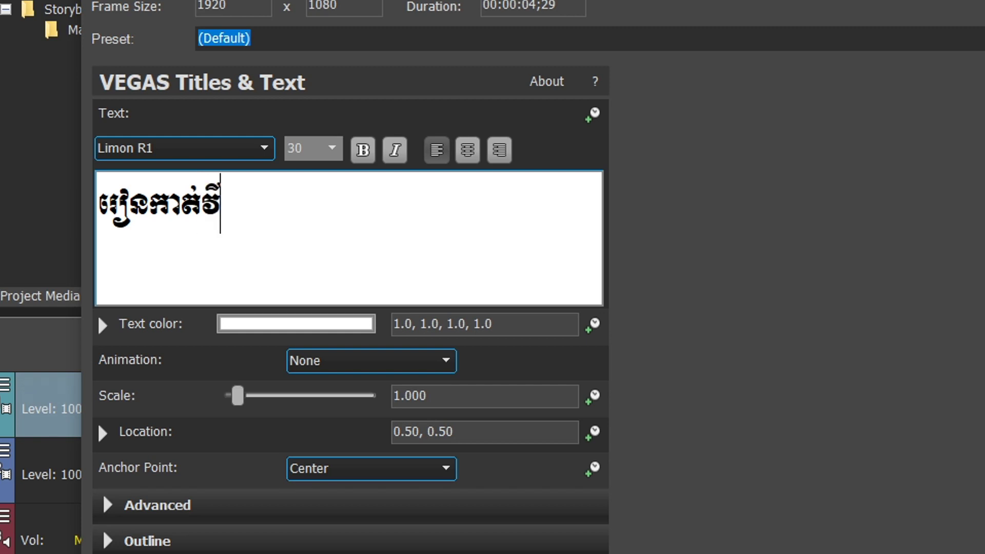
{"action": "type", "text": "អ"}
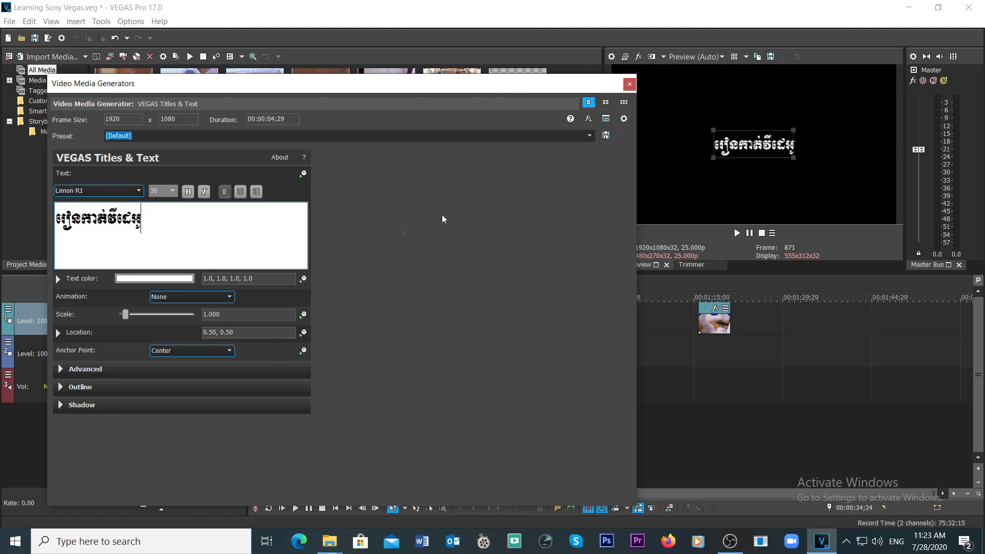
Move the title and MVI_1670 above the MVI_9008 clips, starting at about 00:00:47 and 00:00:54 respectively.
{"action": "left_click_drag", "start_coordinate": [451, 91], "coordinate": [212, 50]}
{"action": "left_click_drag", "start_coordinate": [467, 319], "coordinate": [549, 314]}
{"action": "left_click", "coordinate": [516, 323]}
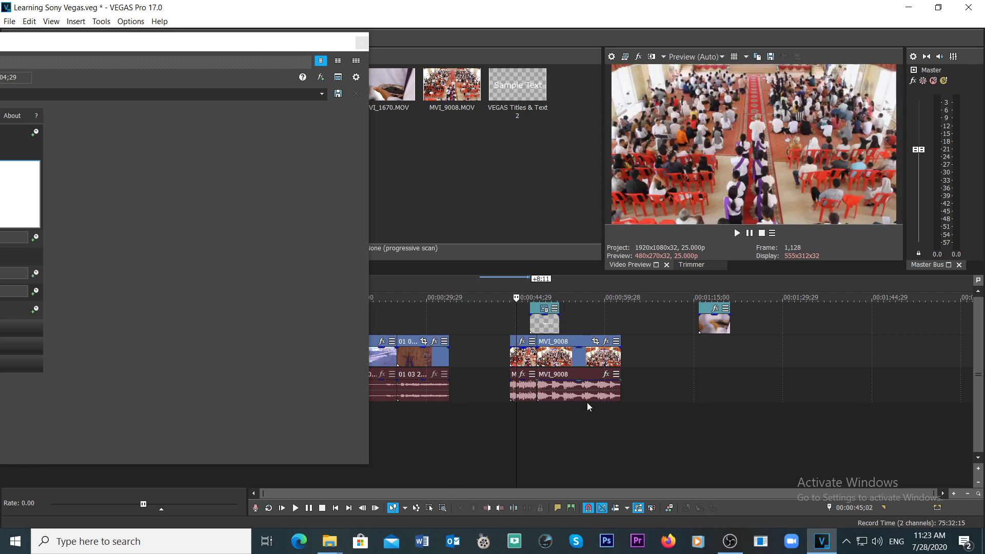
{"action": "scroll", "coordinate": [587, 402], "scroll_direction": "up", "scroll_amount": 3}
{"action": "left_click_drag", "start_coordinate": [647, 327], "coordinate": [636, 328]}
{"action": "left_click", "coordinate": [915, 318]}
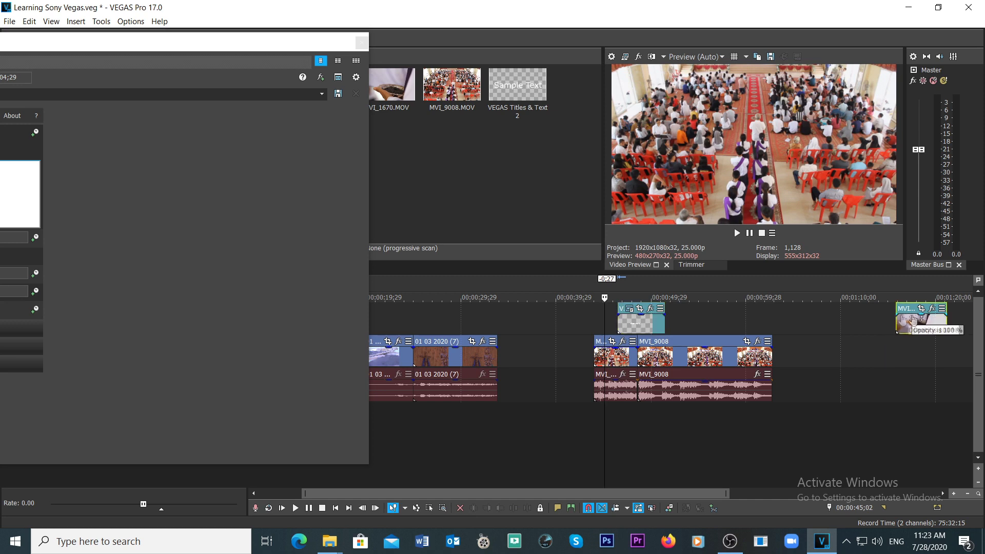
{"action": "left_click_drag", "start_coordinate": [915, 318], "coordinate": [646, 323]}
Insert a new video track above the others and move the title onto it, starting at about 00:00:46.
{"action": "right_click", "coordinate": [824, 314]}
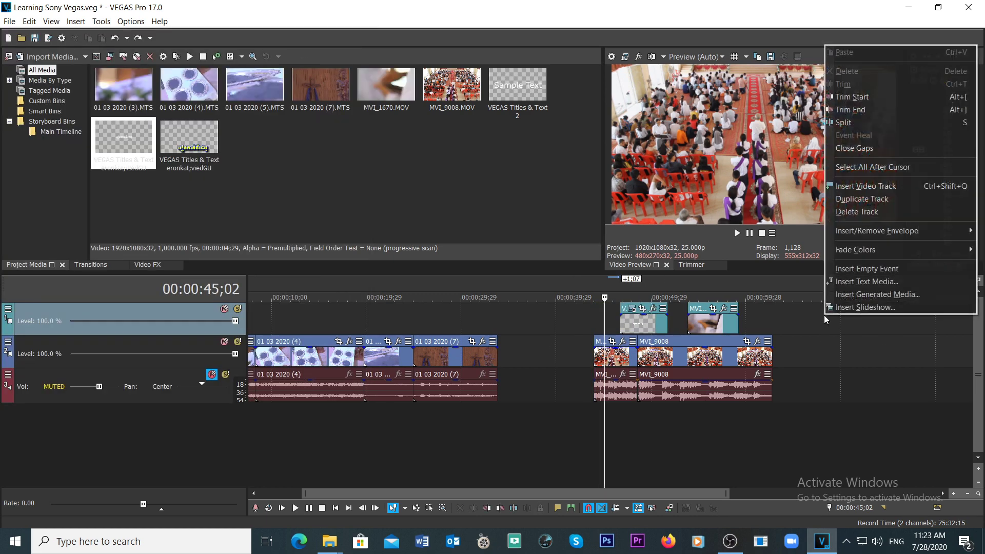
{"action": "left_click", "coordinate": [873, 186]}
{"action": "left_click_drag", "start_coordinate": [639, 352], "coordinate": [634, 316]}
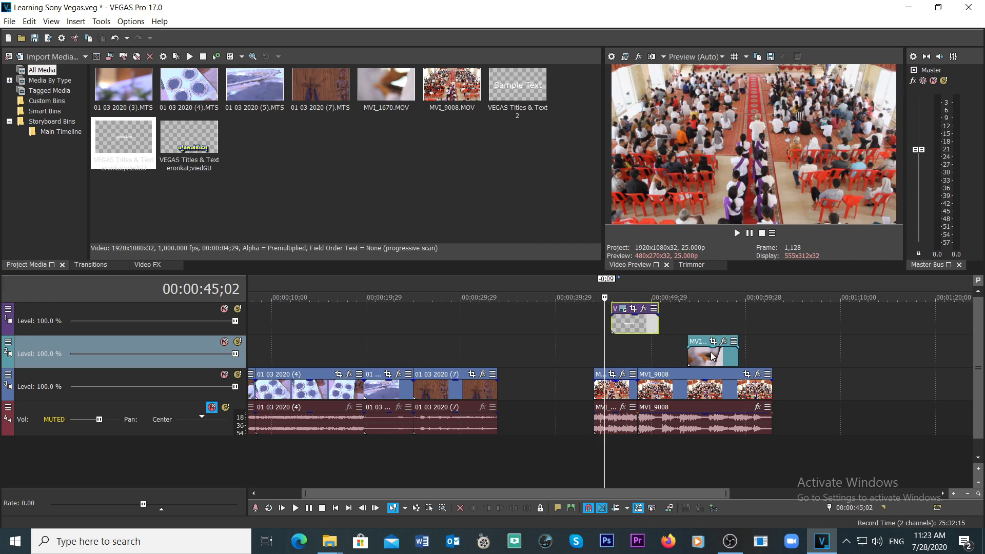
Move the title to the start of the MVI_9008 clips and the MVI_1670 overlay to about 00:00:46.
{"action": "left_click_drag", "start_coordinate": [712, 349], "coordinate": [618, 324]}
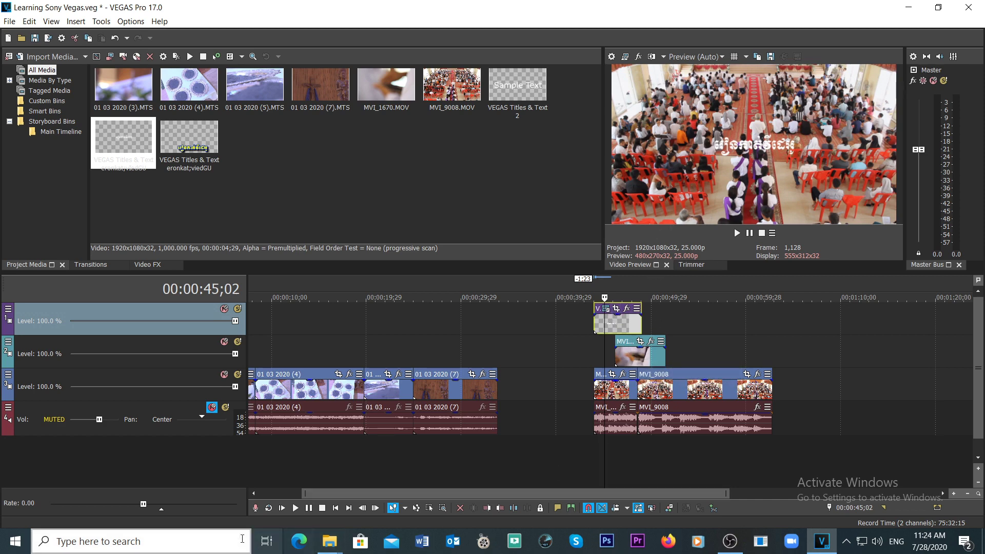
{"action": "left_click_drag", "start_coordinate": [317, 491], "coordinate": [413, 492]}
{"action": "left_click_drag", "start_coordinate": [726, 493], "coordinate": [629, 492]}
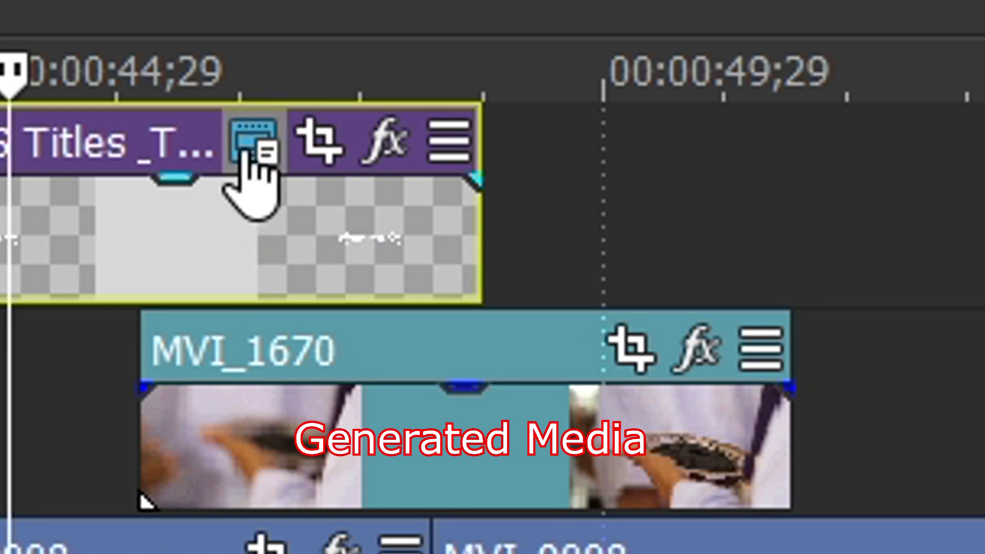
Open the title's generated media settings beside the preview and move the text to the frame's lower centre, at about 0.52, 0.10.
{"action": "left_click", "coordinate": [245, 146]}
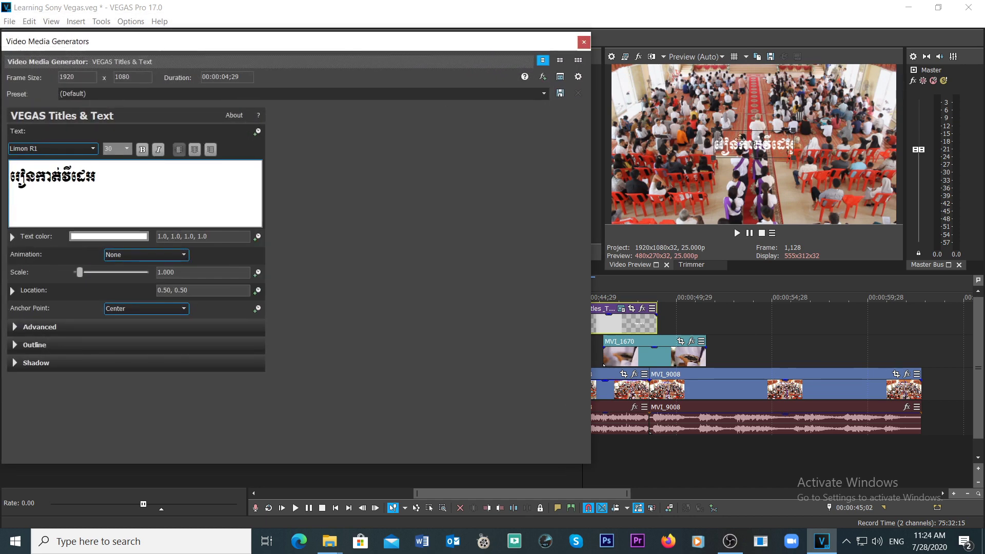
{"action": "left_click_drag", "start_coordinate": [103, 175], "coordinate": [10, 163]}
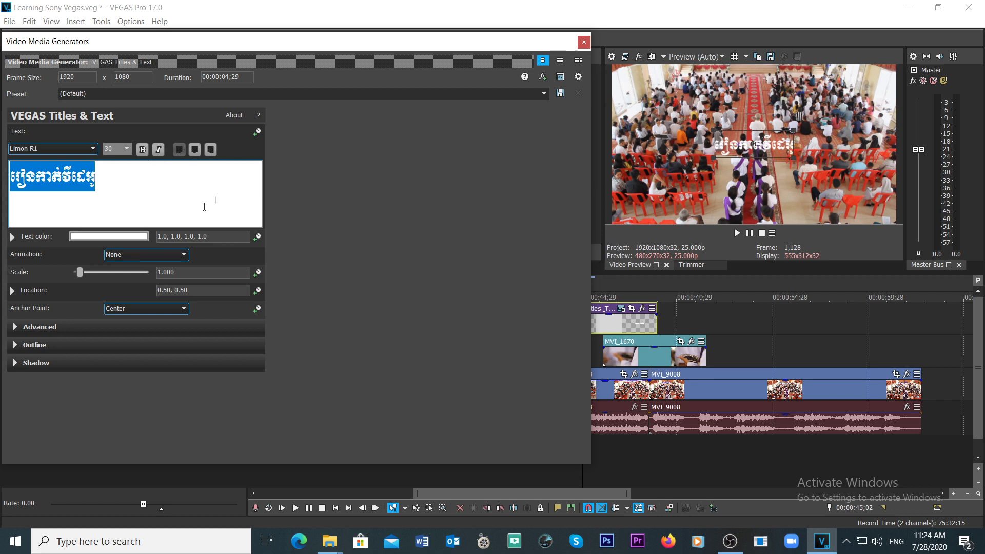
{"action": "left_click_drag", "start_coordinate": [222, 47], "coordinate": [229, 40]}
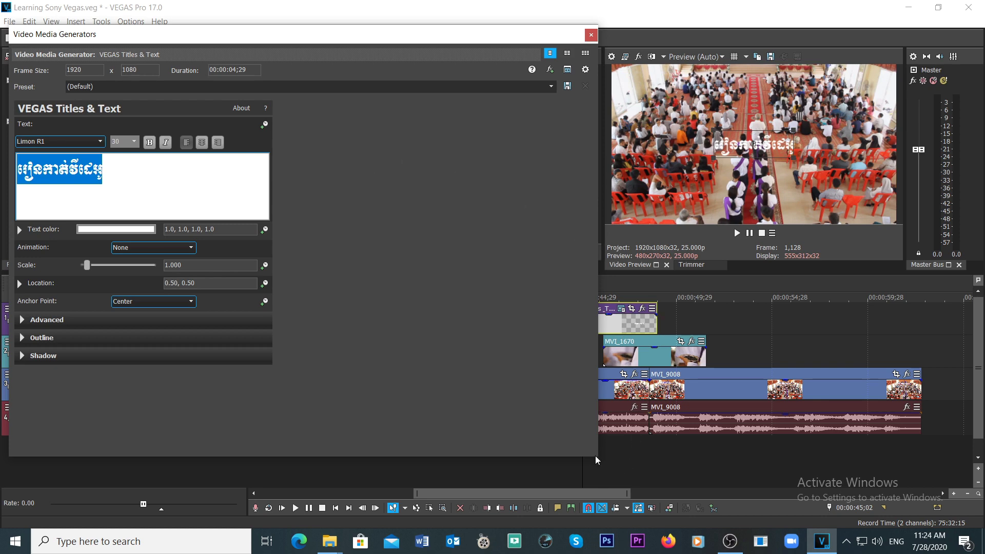
{"action": "left_click_drag", "start_coordinate": [595, 456], "coordinate": [300, 456]}
{"action": "left_click_drag", "start_coordinate": [143, 44], "coordinate": [429, 30]}
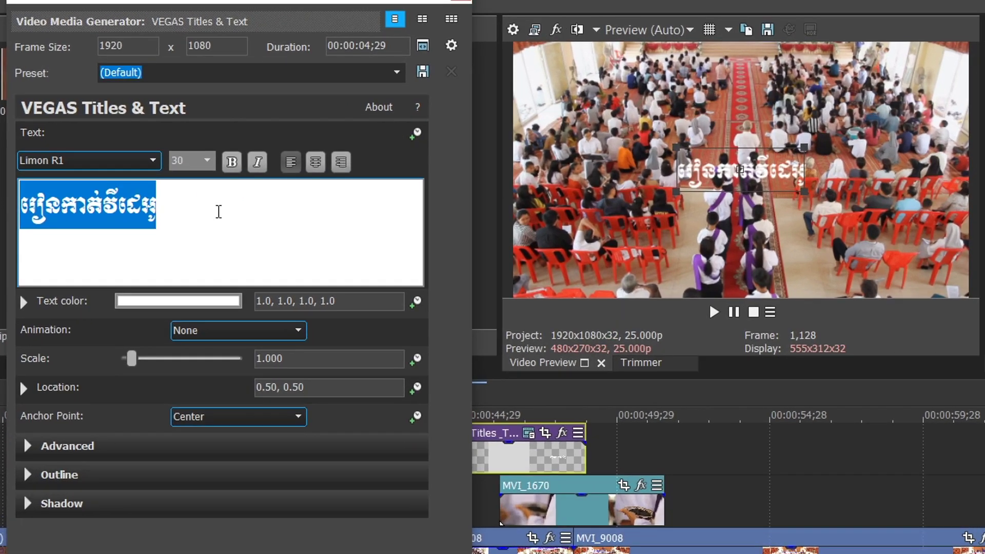
{"action": "left_click", "coordinate": [312, 194]}
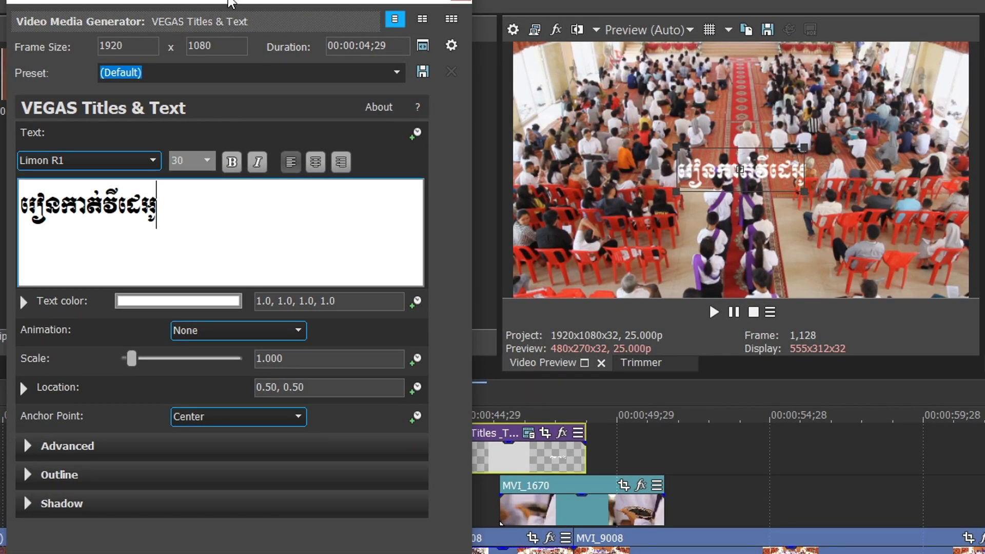
{"action": "left_click_drag", "start_coordinate": [740, 169], "coordinate": [746, 276]}
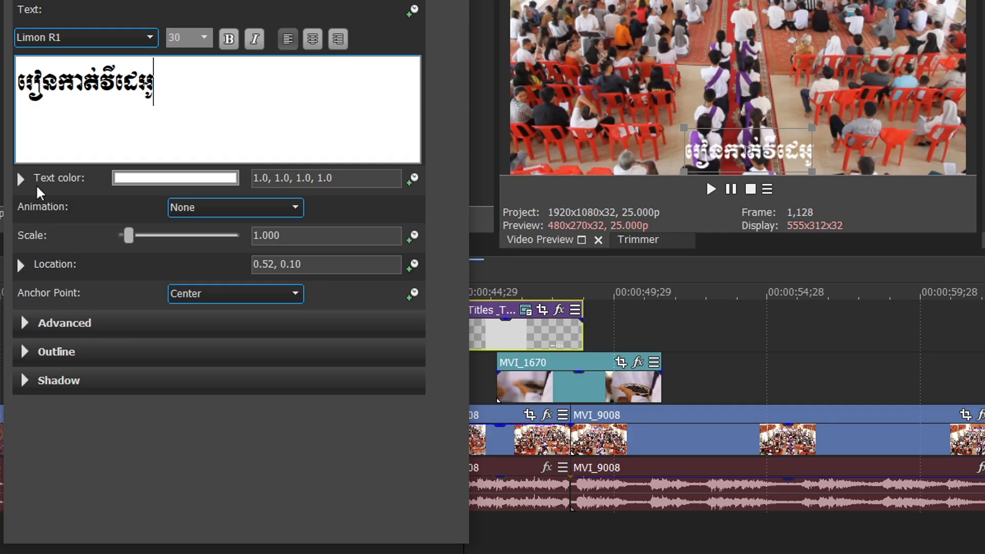
Set the title's text color to opaque blue, about 0.0, 0.02, 1.0, 1.0.
{"action": "left_click", "coordinate": [169, 183]}
{"action": "left_click_drag", "start_coordinate": [99, 290], "coordinate": [35, 202]}
{"action": "left_click_drag", "start_coordinate": [232, 217], "coordinate": [232, 303]}
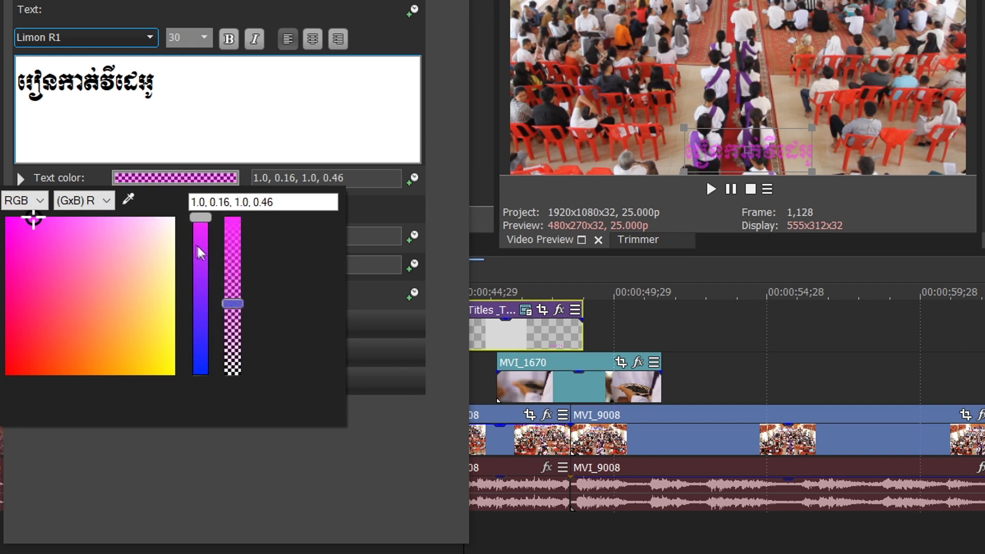
{"action": "left_click_drag", "start_coordinate": [201, 224], "coordinate": [201, 376]}
{"action": "left_click_drag", "start_coordinate": [232, 307], "coordinate": [233, 210]}
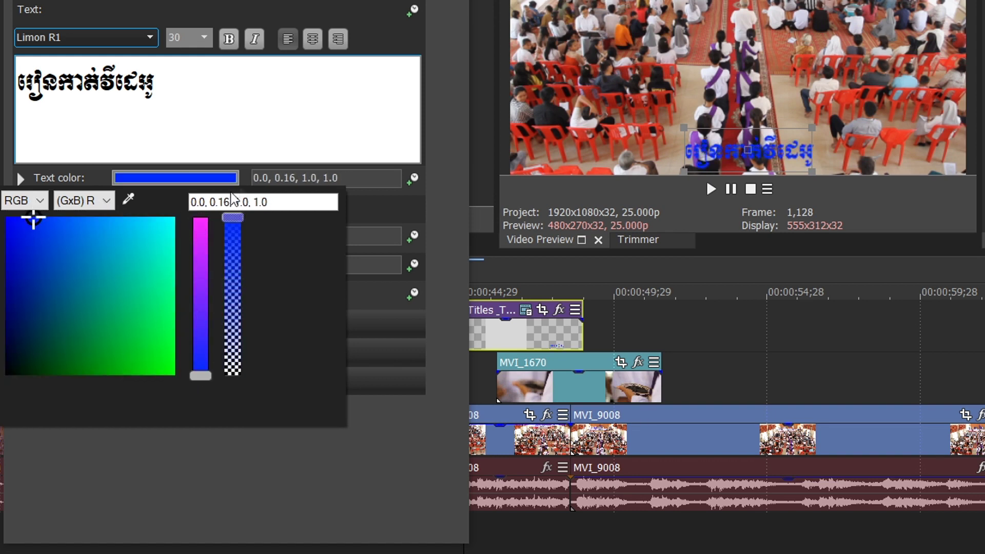
{"action": "mouse_move", "coordinate": [34, 220]}
{"action": "left_mouse_down"}
{"action": "mouse_move", "coordinate": [7, 341]}
{"action": "mouse_move", "coordinate": [59, 268]}
{"action": "mouse_move", "coordinate": [132, 224]}
{"action": "mouse_move", "coordinate": [168, 220]}
{"action": "mouse_move", "coordinate": [106, 264]}
{"action": "mouse_move", "coordinate": [7, 224]}
{"action": "left_mouse_up"}
{"action": "mouse_move", "coordinate": [56, 245]}
{"action": "left_mouse_down"}
{"action": "mouse_move", "coordinate": [77, 249]}
{"action": "mouse_move", "coordinate": [6, 220]}
{"action": "mouse_move", "coordinate": [104, 213]}
{"action": "mouse_move", "coordinate": [10, 211]}
{"action": "left_mouse_up"}
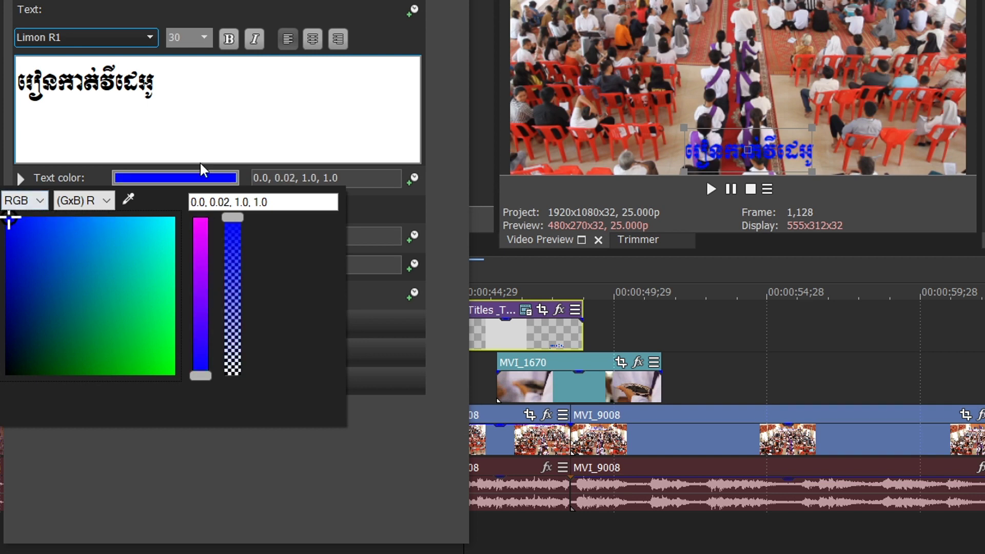
{"action": "left_click", "coordinate": [232, 122]}
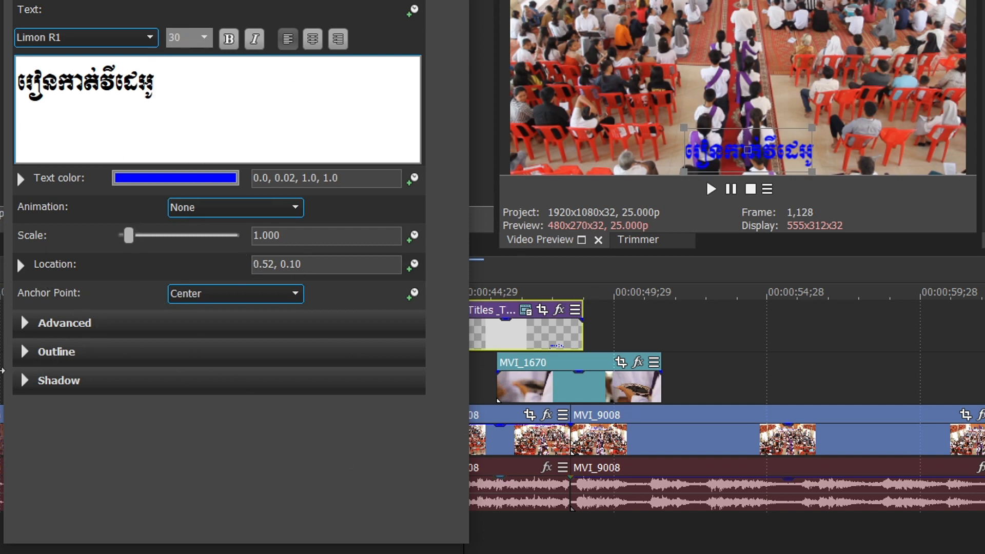
Expand the title's outline settings, try a pink outline color and set it back to white (1.0, 1.0, 1.0, 1.0).
{"action": "left_click", "coordinate": [24, 352]}
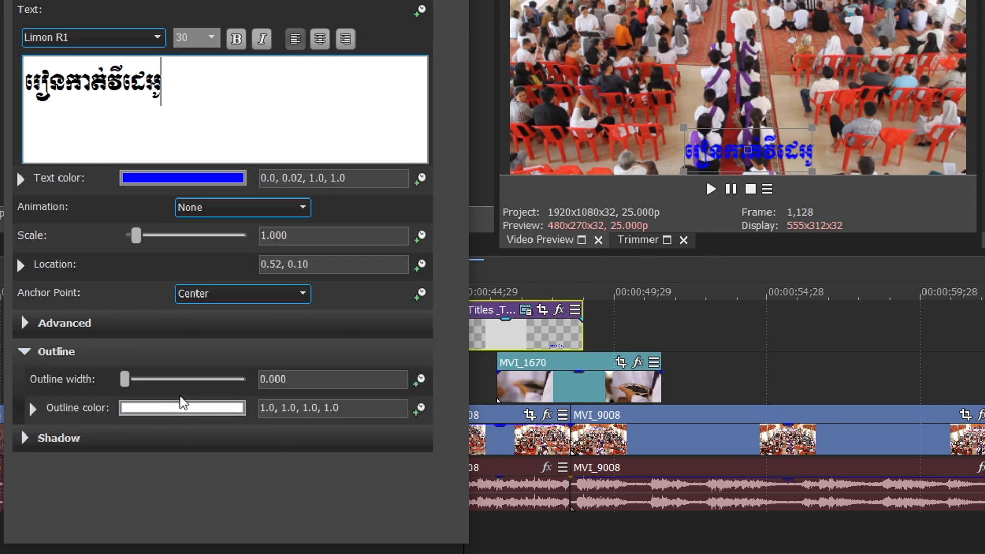
{"action": "left_click", "coordinate": [157, 411]}
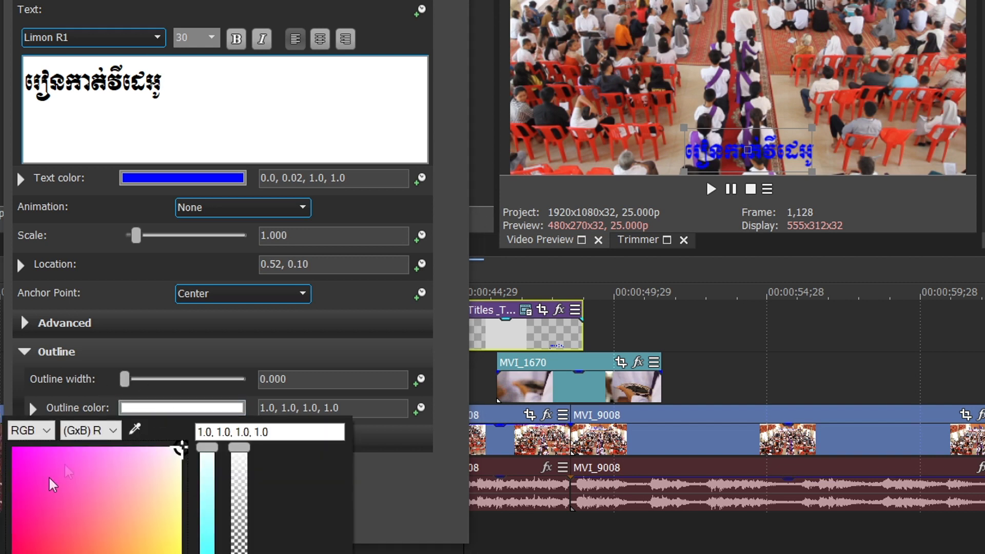
{"action": "left_click", "coordinate": [27, 489]}
{"action": "left_click", "coordinate": [90, 492]}
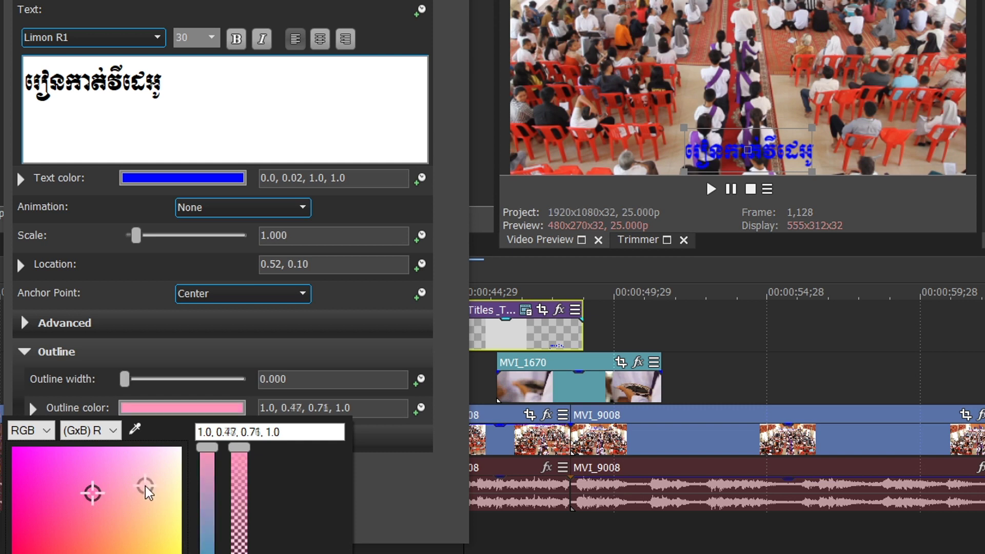
{"action": "left_click", "coordinate": [88, 502]}
{"action": "left_click_drag", "start_coordinate": [115, 494], "coordinate": [211, 442]}
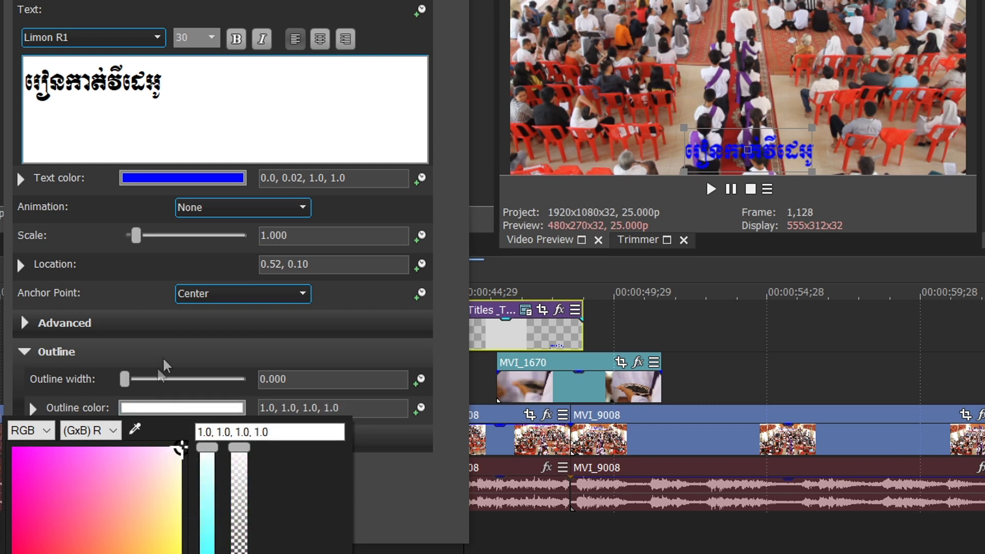
{"action": "left_click", "coordinate": [150, 373]}
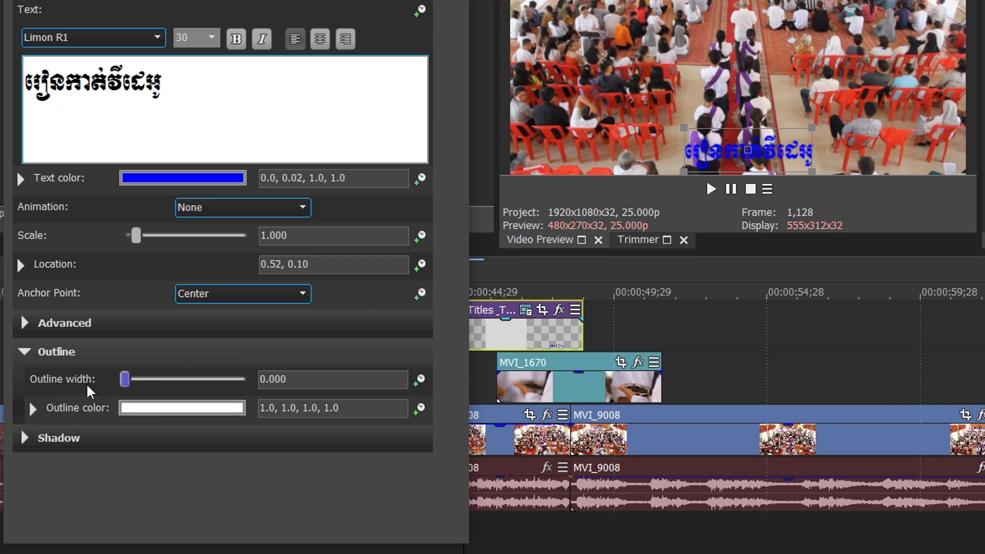
Set the title's outline width to 10.000, comparing it with the version without an outline.
{"action": "left_click_drag", "start_coordinate": [124, 379], "coordinate": [200, 392]}
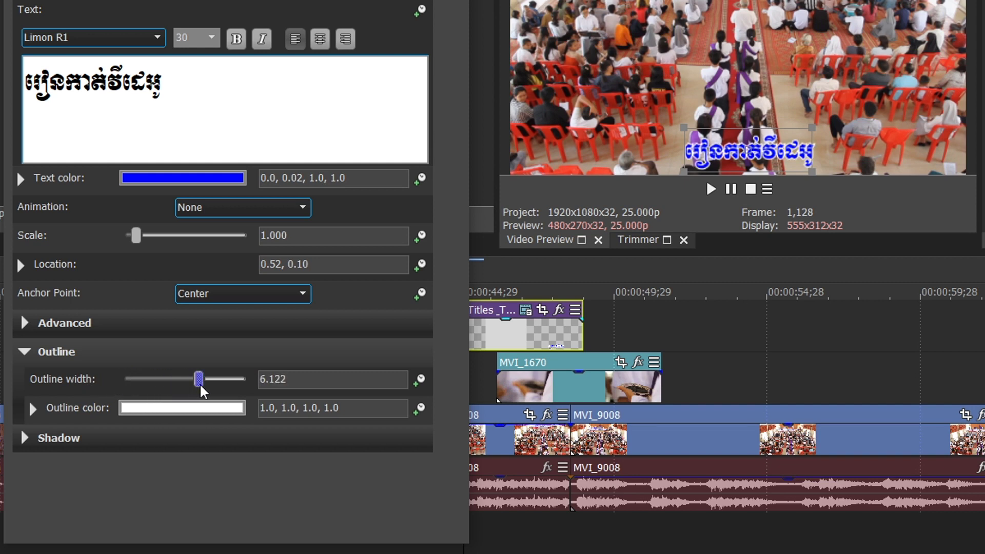
{"action": "left_click_drag", "start_coordinate": [202, 392], "coordinate": [281, 386]}
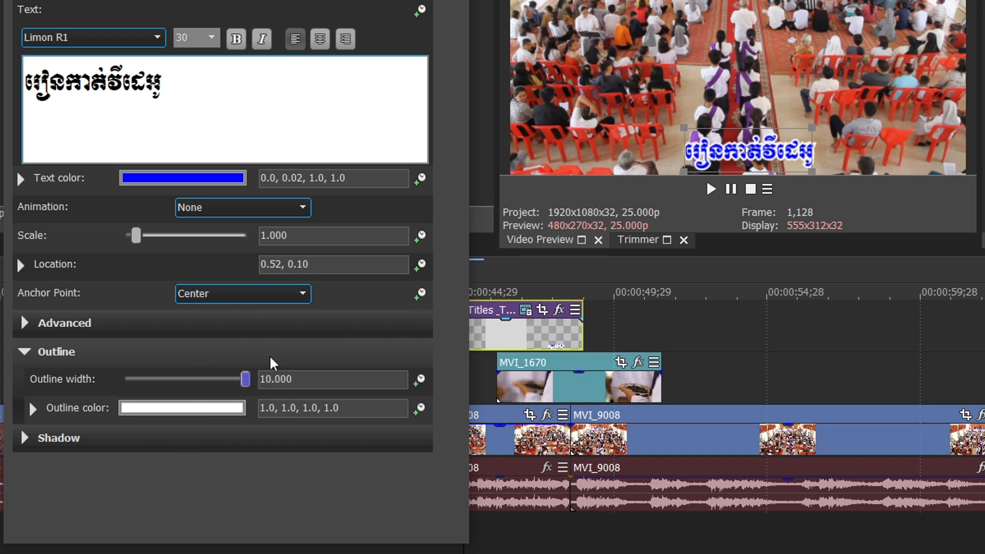
{"action": "key", "text": "ctrl+z"}
{"action": "key", "text": "ctrl+y"}
{"action": "key", "text": "ctrl+z"}
{"action": "left_click_drag", "start_coordinate": [125, 379], "coordinate": [284, 384]}
Enable the title's shadow with an X offset of 0.020, a Y offset of -0.020 and a blur of about 1.646.
{"action": "left_click", "coordinate": [22, 439]}
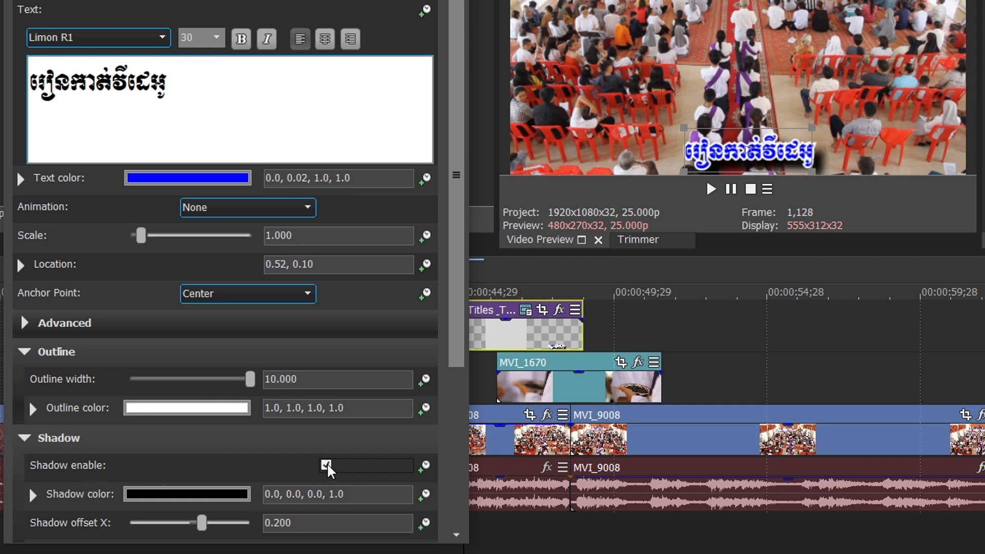
{"action": "left_click", "coordinate": [326, 465]}
{"action": "left_click", "coordinate": [326, 465]}
{"action": "left_click_drag", "start_coordinate": [462, 318], "coordinate": [469, 531]}
{"action": "left_click_drag", "start_coordinate": [153, 526], "coordinate": [198, 470]}
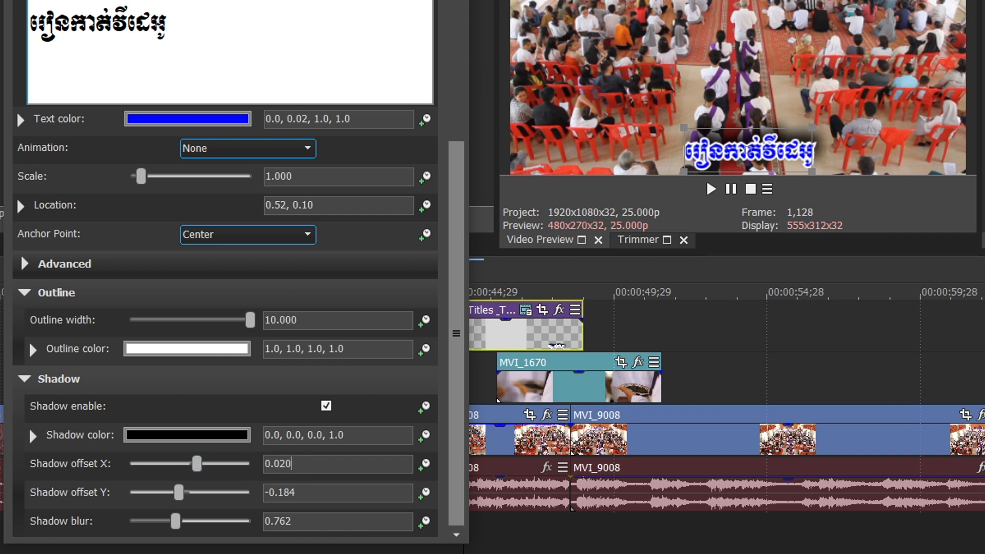
{"action": "left_click", "coordinate": [314, 490]}
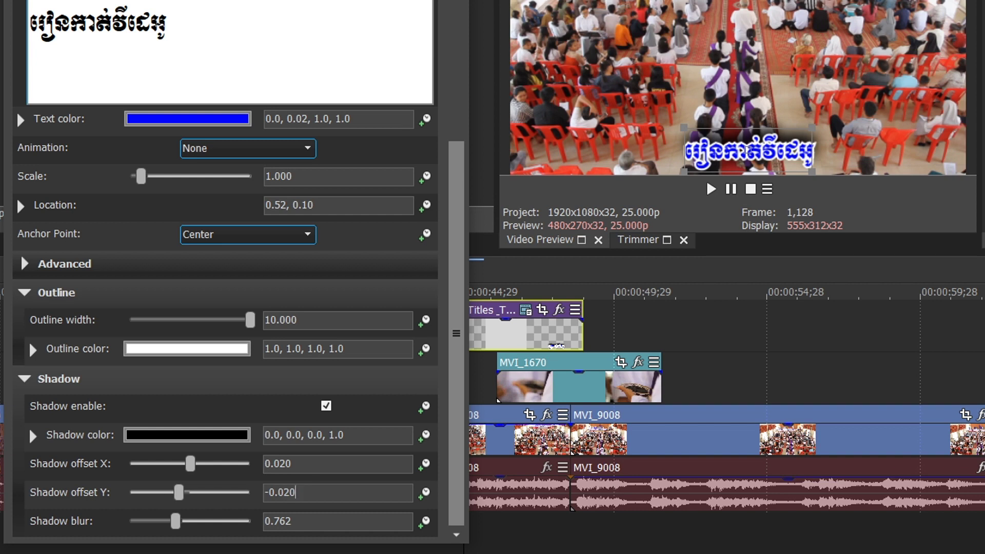
{"action": "type", "text": "020"}
{"action": "key", "text": "Return"}
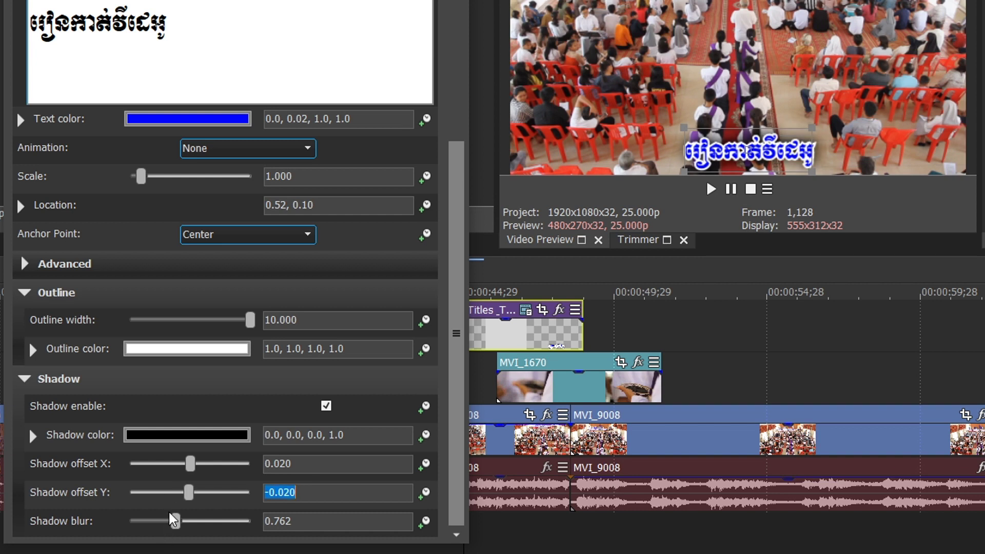
{"action": "left_click_drag", "start_coordinate": [176, 521], "coordinate": [237, 523]}
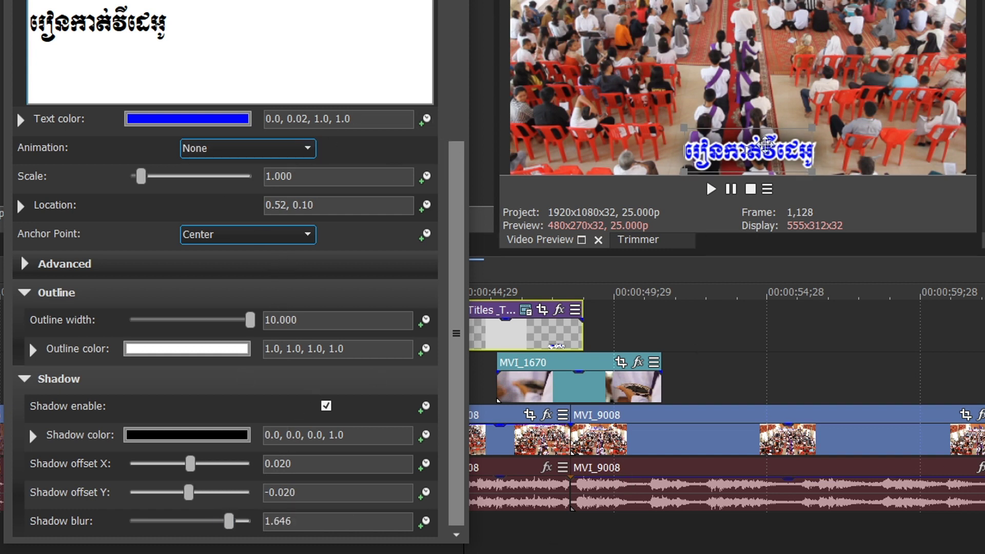
Nudge the title within the frame to location 0.51, 0.13 and close its generator settings.
{"action": "left_click_drag", "start_coordinate": [762, 109], "coordinate": [764, 140]}
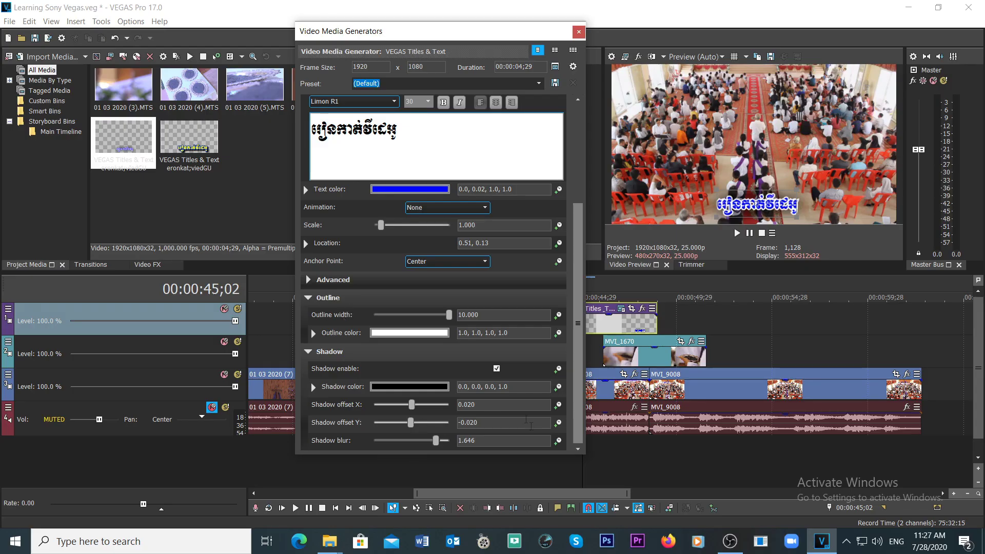
{"action": "left_click", "coordinate": [582, 32]}
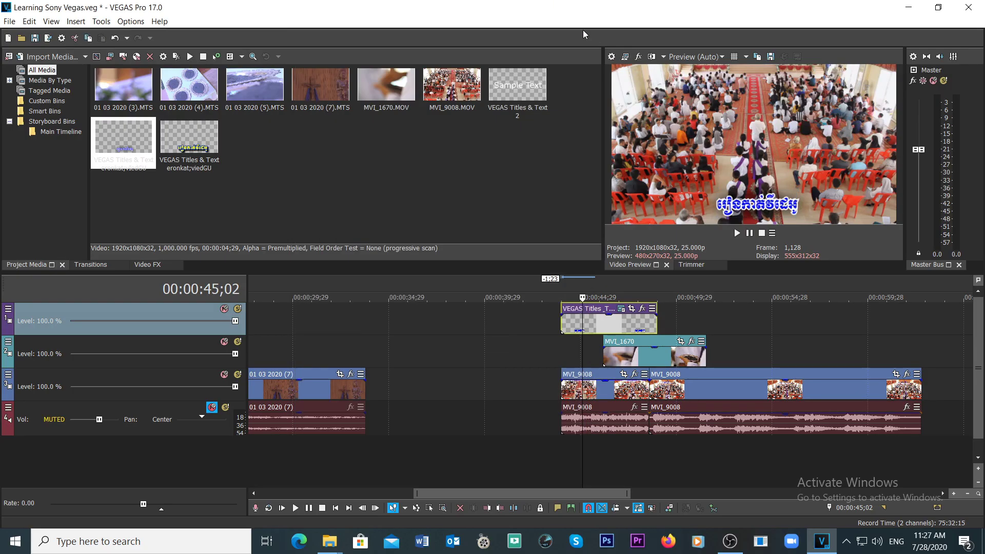
Move MVI_1670 to start at the cut between the MVI_9008 clips and the title to start at about 00:00:44.
{"action": "left_click_drag", "start_coordinate": [610, 325], "coordinate": [582, 325]}
{"action": "left_click_drag", "start_coordinate": [637, 358], "coordinate": [684, 358]}
{"action": "left_click_drag", "start_coordinate": [584, 324], "coordinate": [545, 349]}
Play the overlaid section from before the title, stop, and place the playhead at 00:00:48;24 to check the title over MVI_1670.
{"action": "key", "text": "space"}
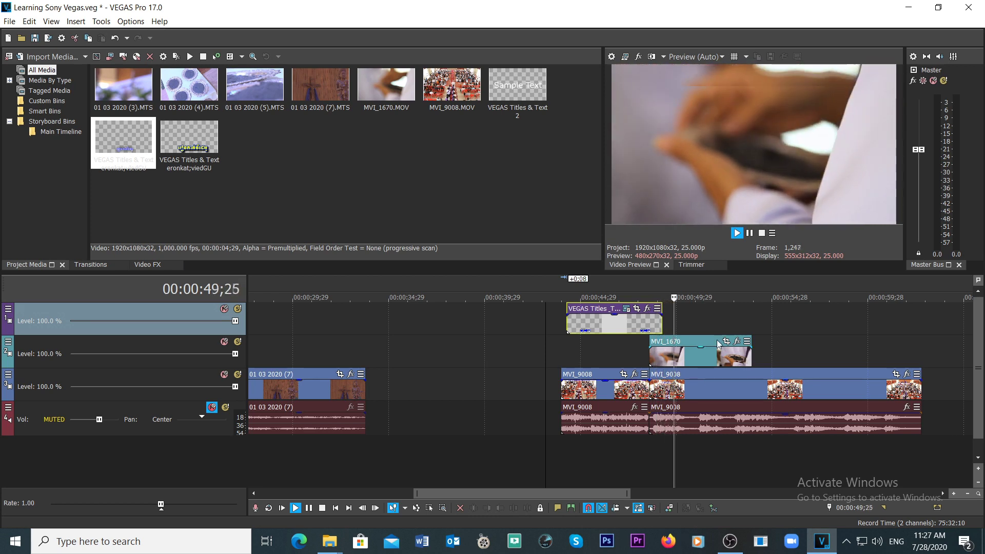
{"action": "key", "text": "space"}
{"action": "left_click", "coordinate": [655, 296]}
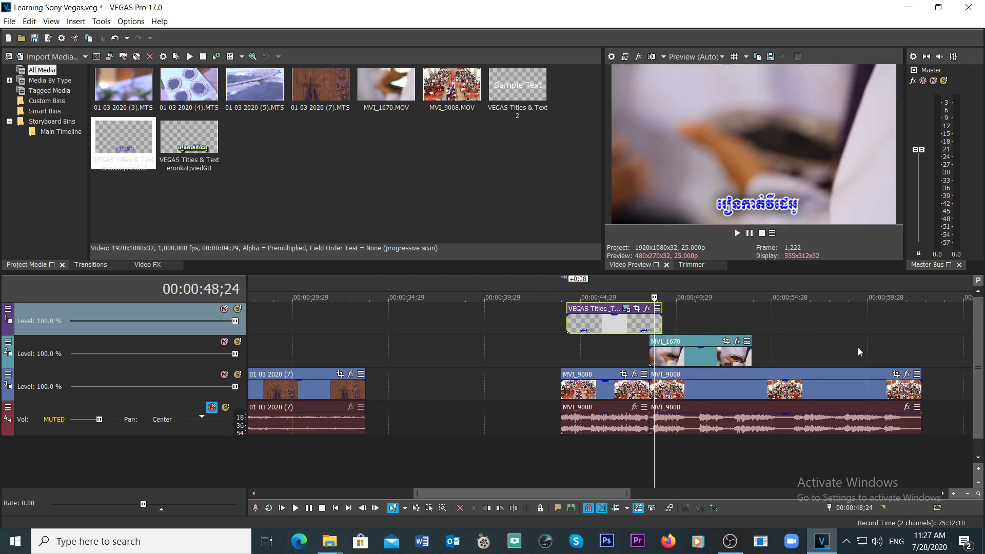
Extend both ends of the title event to match the start and end of the two MVI_9008 clips.
{"action": "left_click_drag", "start_coordinate": [660, 326], "coordinate": [866, 315]}
{"action": "left_click_drag", "start_coordinate": [785, 199], "coordinate": [925, 215]}
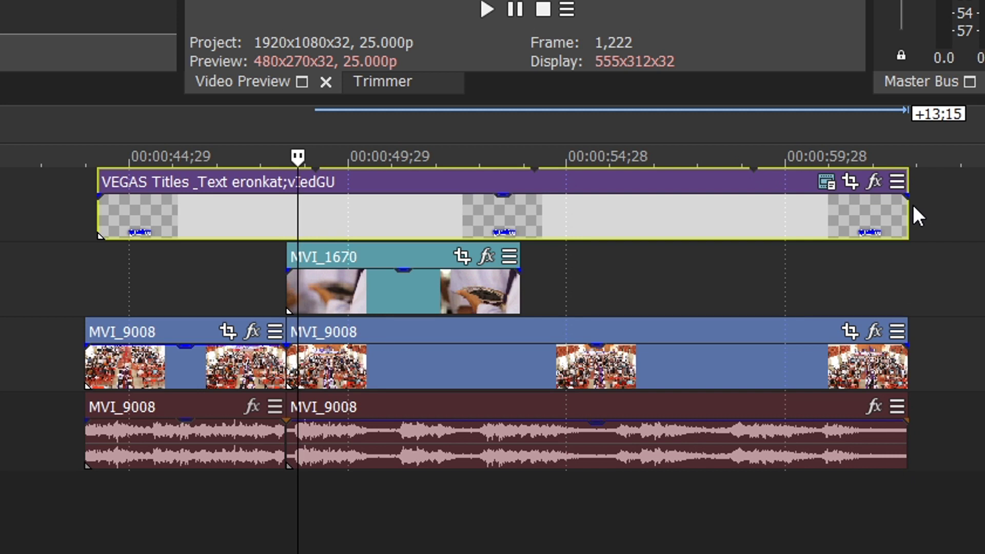
{"action": "mouse_move", "coordinate": [908, 211]}
{"action": "left_mouse_down"}
{"action": "mouse_move", "coordinate": [880, 211]}
{"action": "mouse_move", "coordinate": [905, 210]}
{"action": "left_mouse_up"}
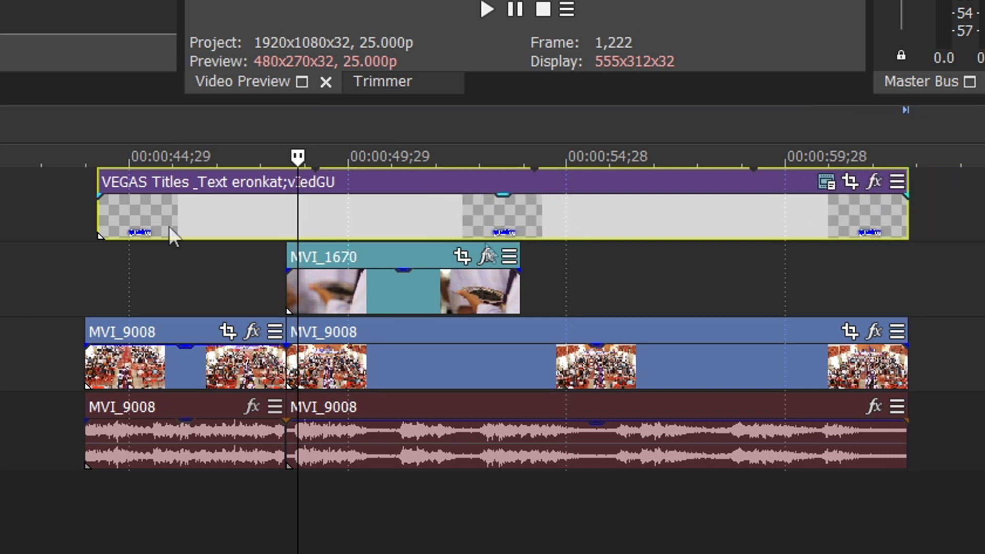
{"action": "left_click_drag", "start_coordinate": [98, 205], "coordinate": [136, 220]}
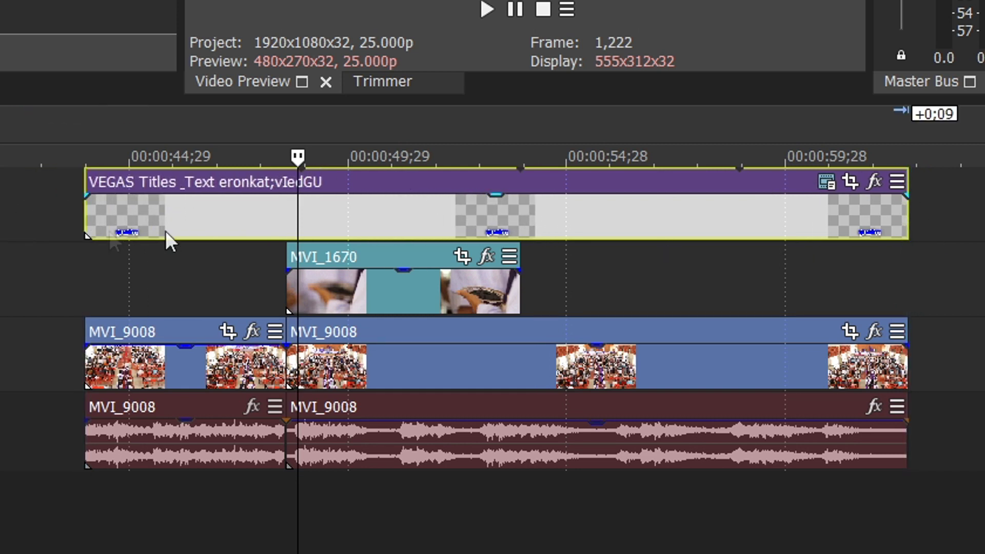
Play the timeline from just before the title to check how it appears over the MVI_9008 clip.
{"action": "left_click", "coordinate": [67, 107]}
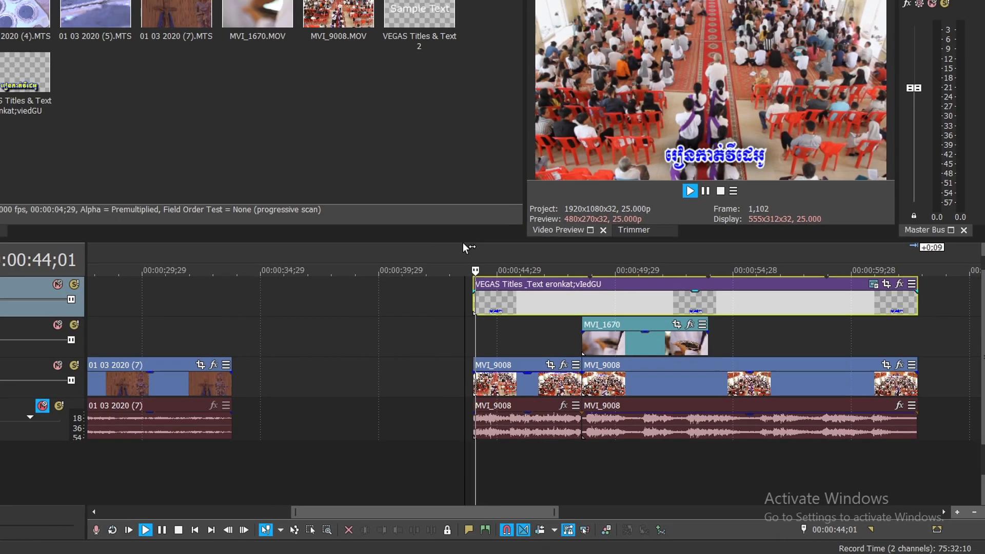
{"action": "key", "text": "space"}
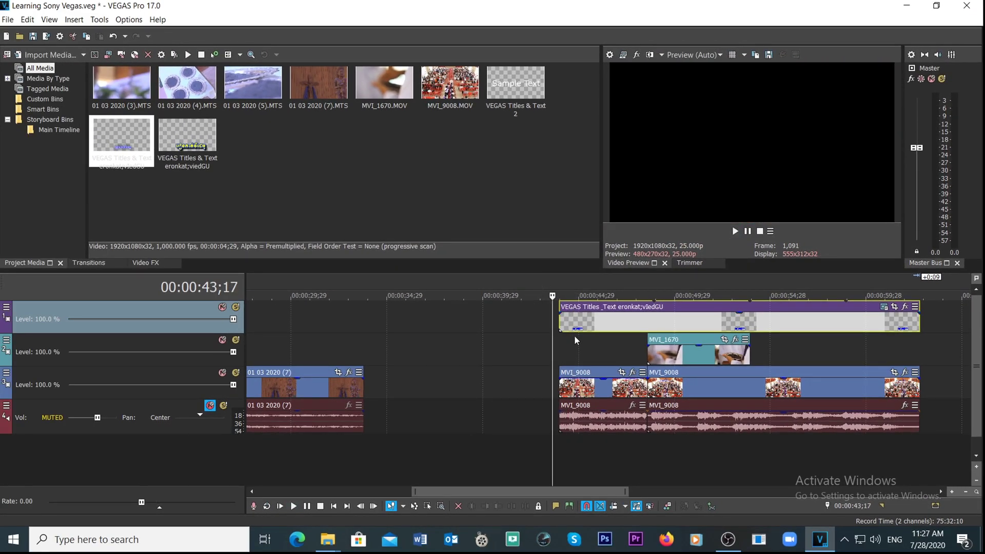
{"action": "key", "text": "space"}
{"action": "key", "text": "space"}
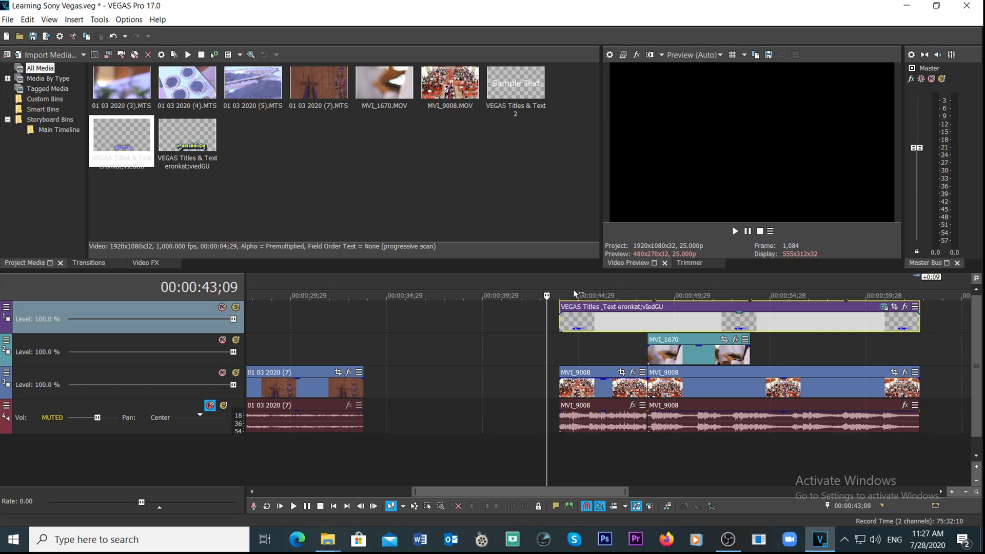
{"action": "key", "text": "space"}
{"action": "key", "text": "space"}
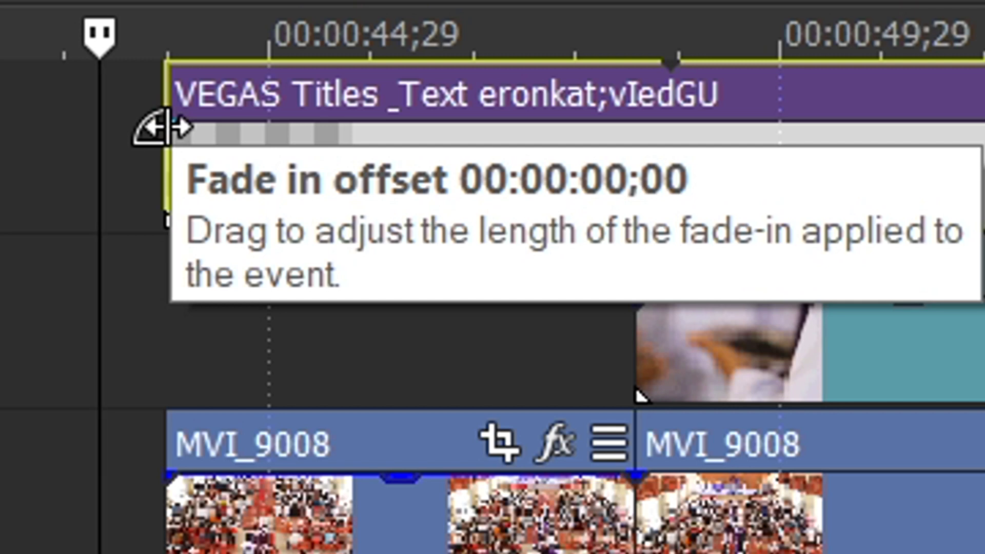
Fade in the title from its start to the cut between the two MVI_9008 clips, and play the section to check it.
{"action": "left_click_drag", "start_coordinate": [165, 127], "coordinate": [624, 193]}
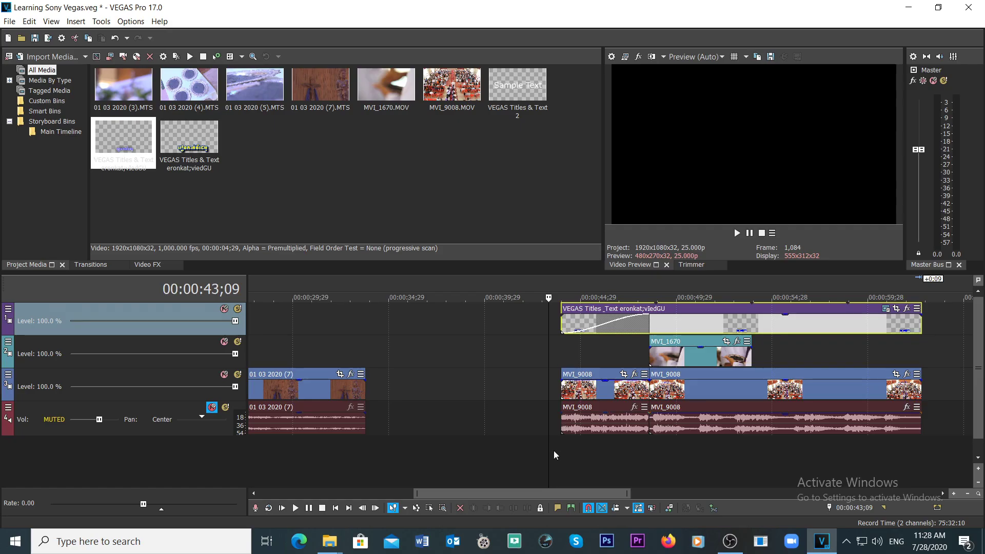
{"action": "key", "text": "space"}
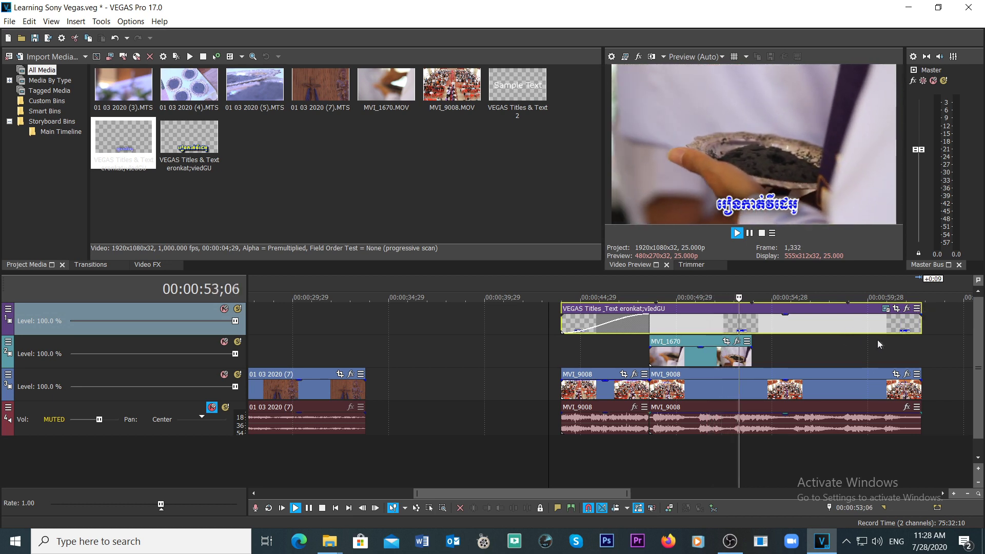
{"action": "key", "text": "space"}
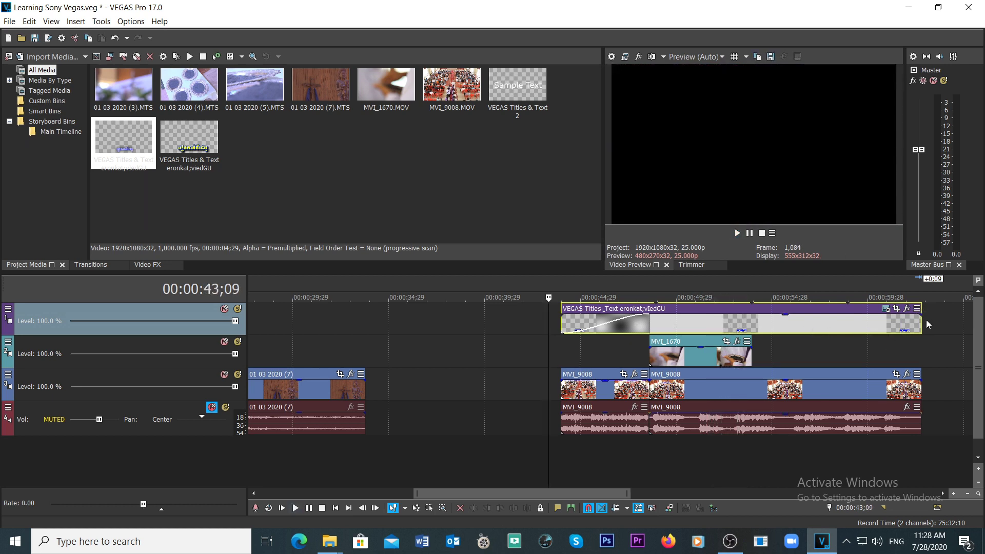
{"action": "left_click", "coordinate": [295, 508]}
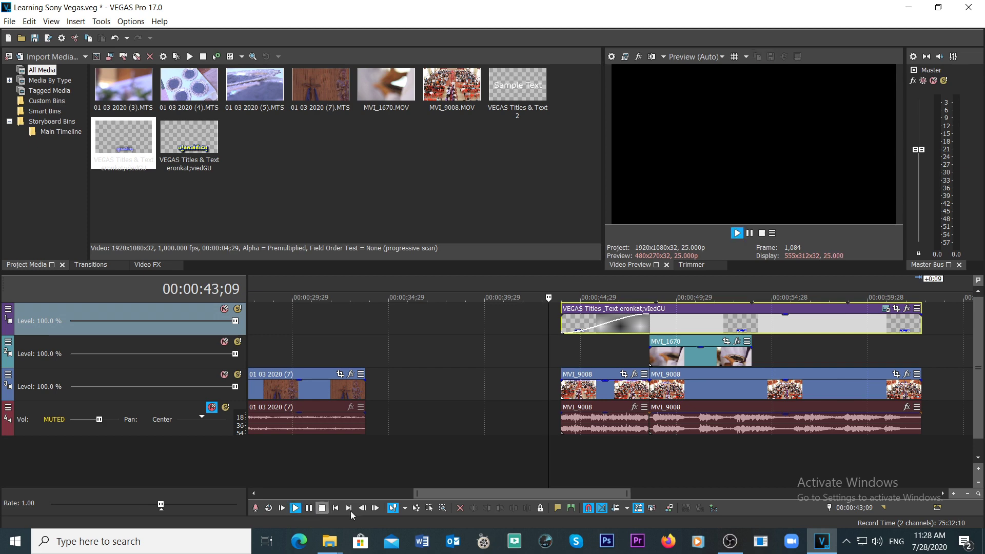
{"action": "left_click", "coordinate": [323, 508]}
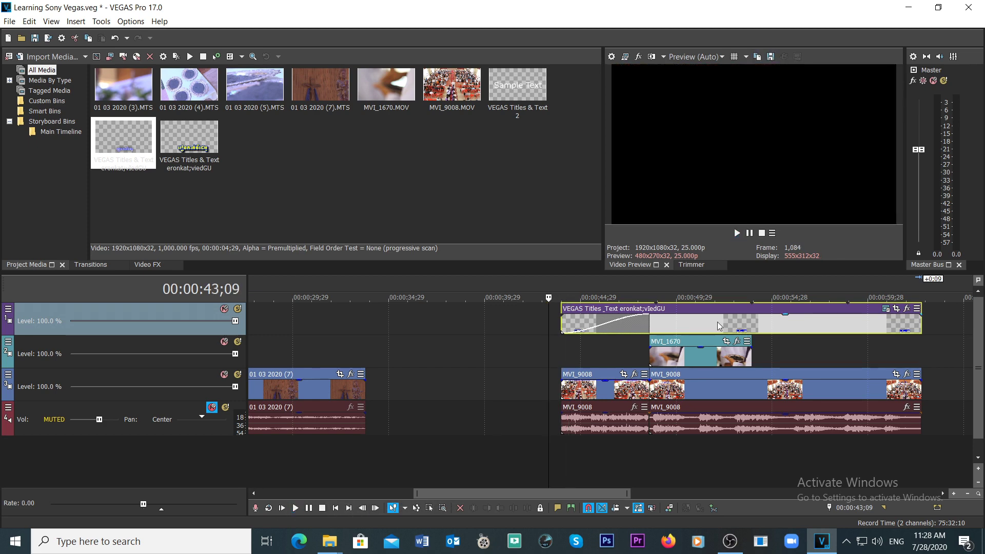
{"action": "key", "text": "space"}
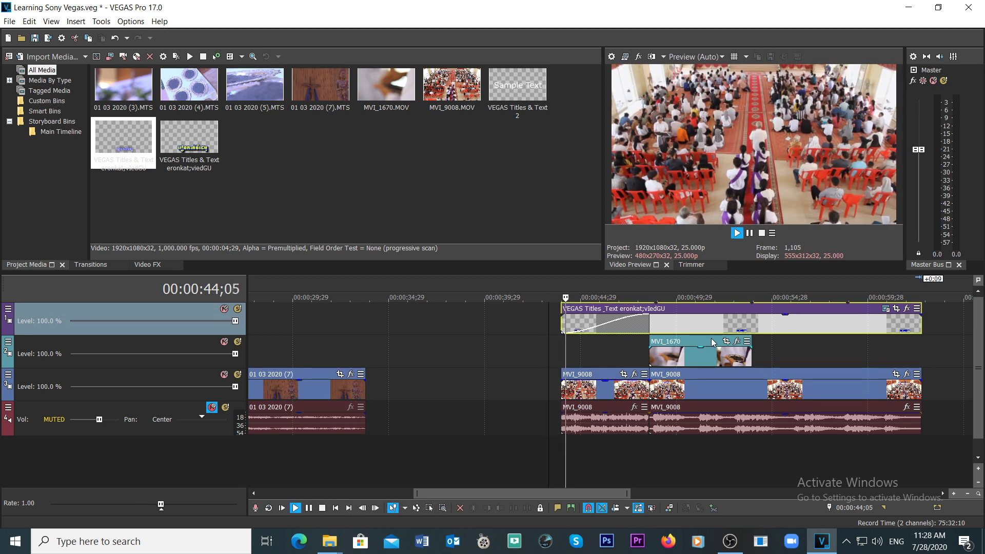
{"action": "key", "text": "space"}
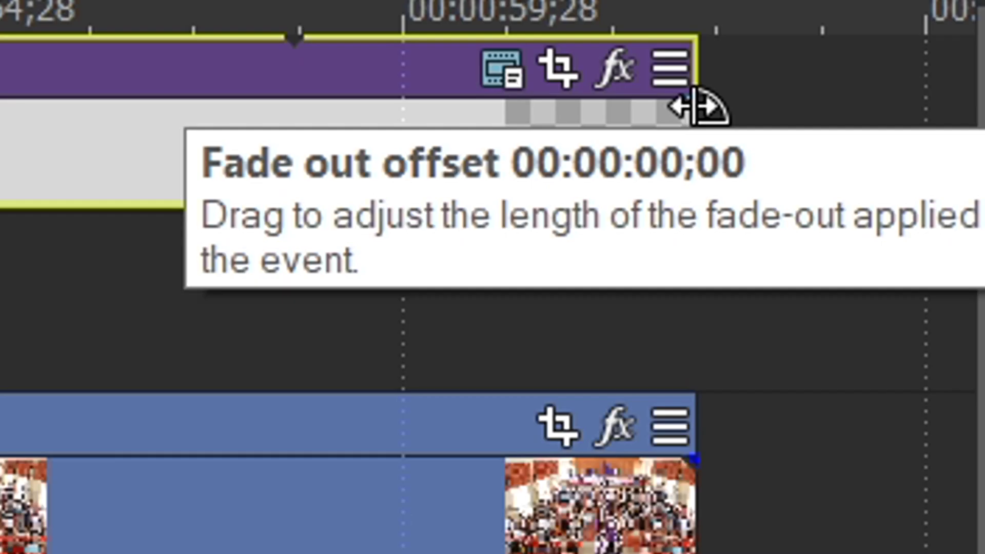
Fade out the title from about 00:00:58 to its end, and play the section to check both fades.
{"action": "left_click_drag", "start_coordinate": [696, 106], "coordinate": [206, 130]}
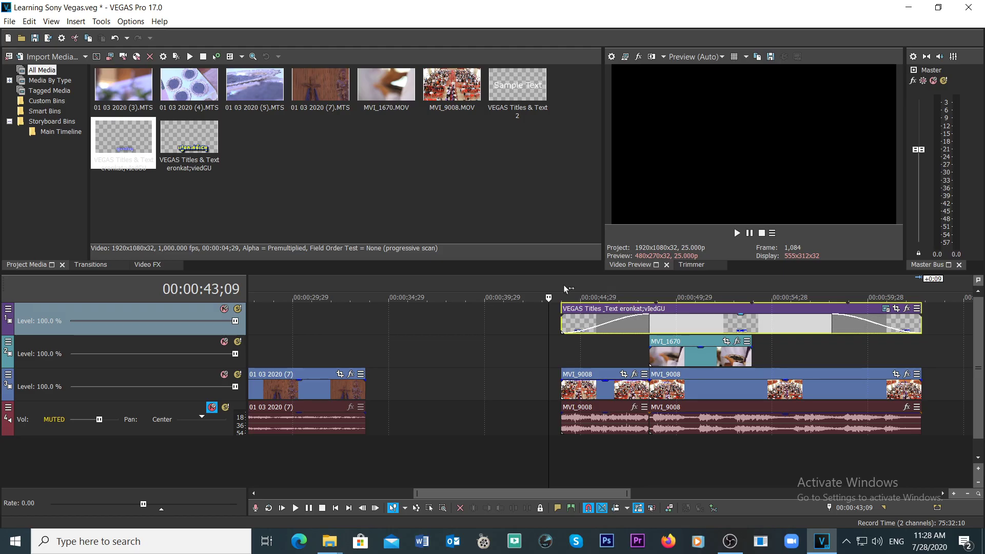
{"action": "key", "text": "space"}
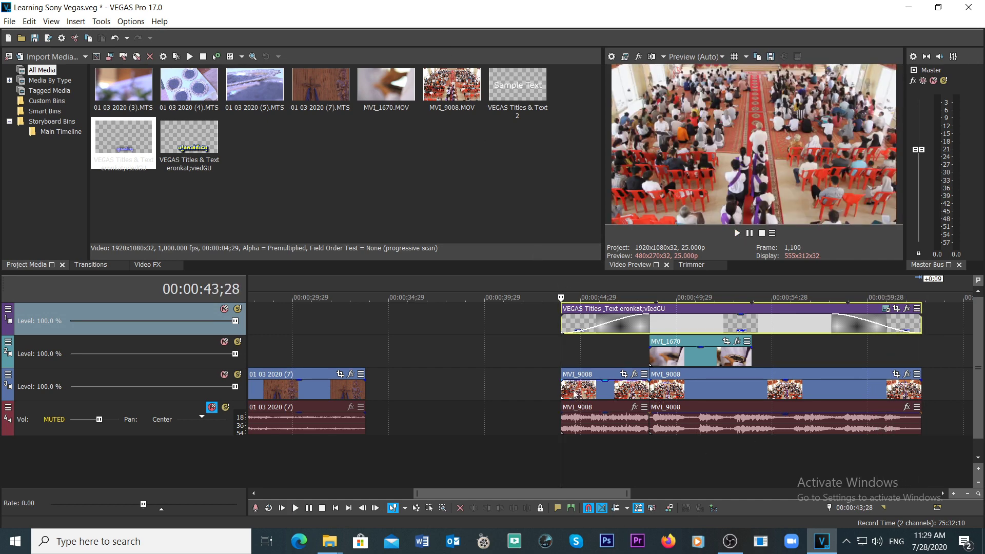
Add a fade-in of about 2 seconds to the first MVI_9008 clip and a 00:00:02;17 fade-out to the second, and play them back.
{"action": "left_click_drag", "start_coordinate": [560, 379], "coordinate": [603, 405]}
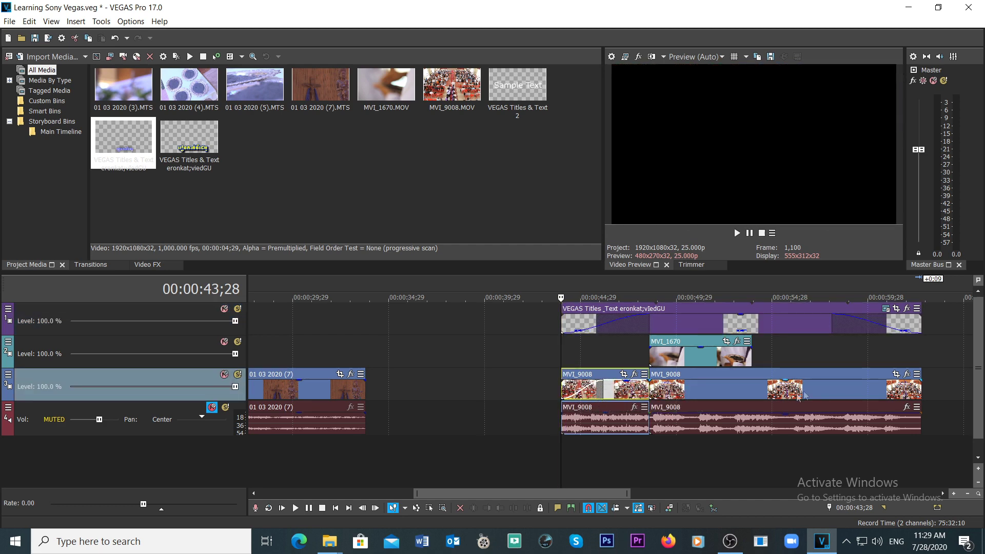
{"action": "left_click_drag", "start_coordinate": [921, 380], "coordinate": [873, 405]}
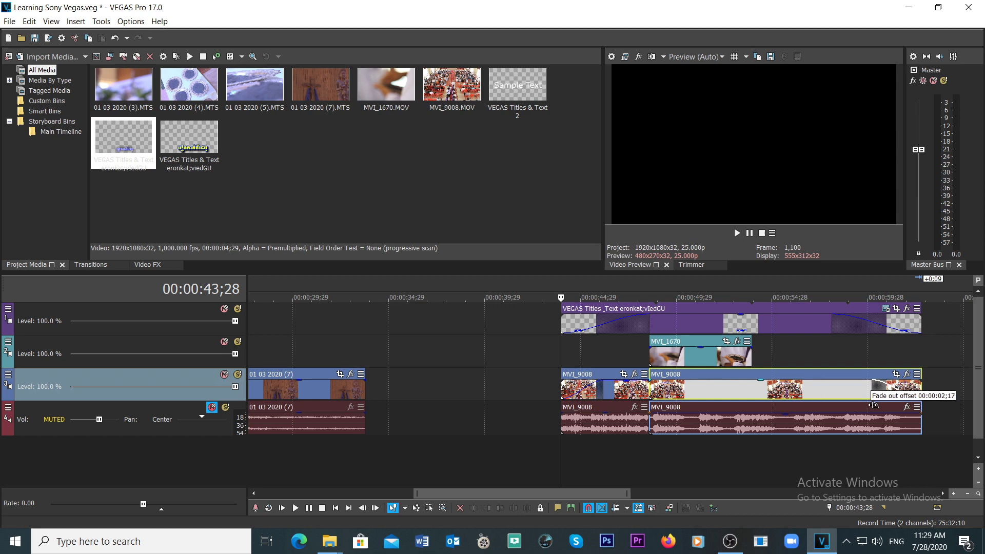
{"action": "key", "text": "space"}
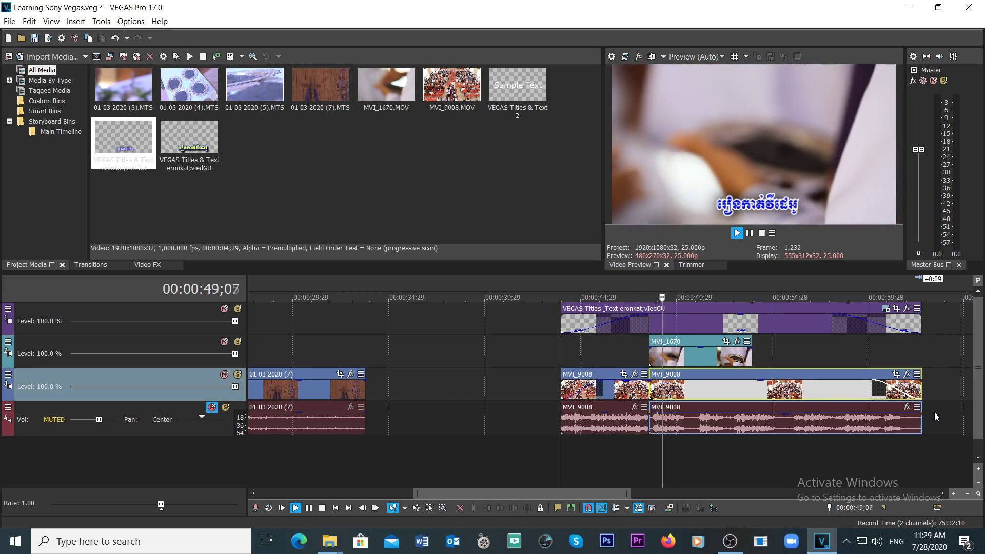
{"action": "key", "text": "space"}
Move MVI_1670 to start at about 00:00:47, fade it in up to the MVI_9008 cut, fade out its end, and play the result.
{"action": "left_click_drag", "start_coordinate": [694, 352], "coordinate": [648, 359]}
{"action": "left_click_drag", "start_coordinate": [722, 348], "coordinate": [689, 349]}
{"action": "key", "text": "space"}
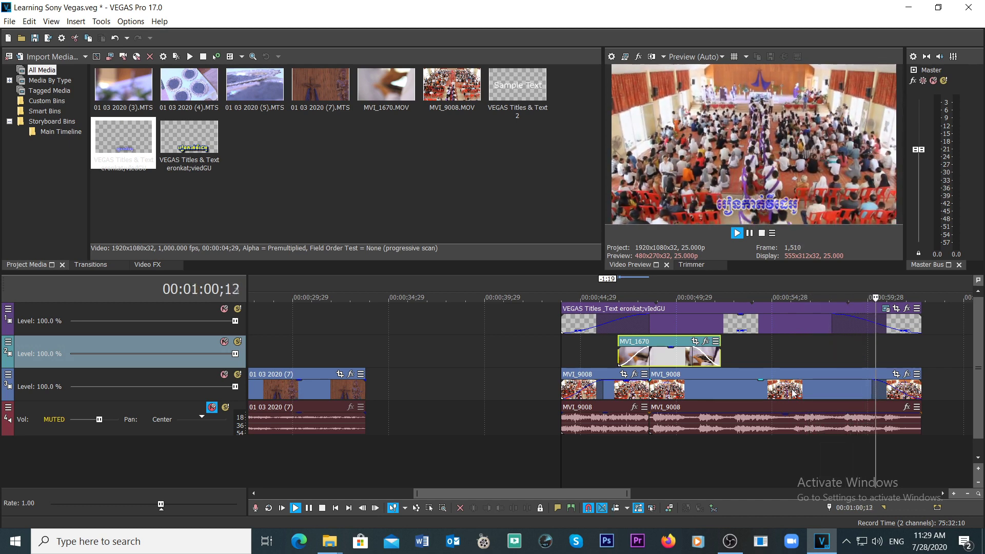
{"action": "key", "text": "space"}
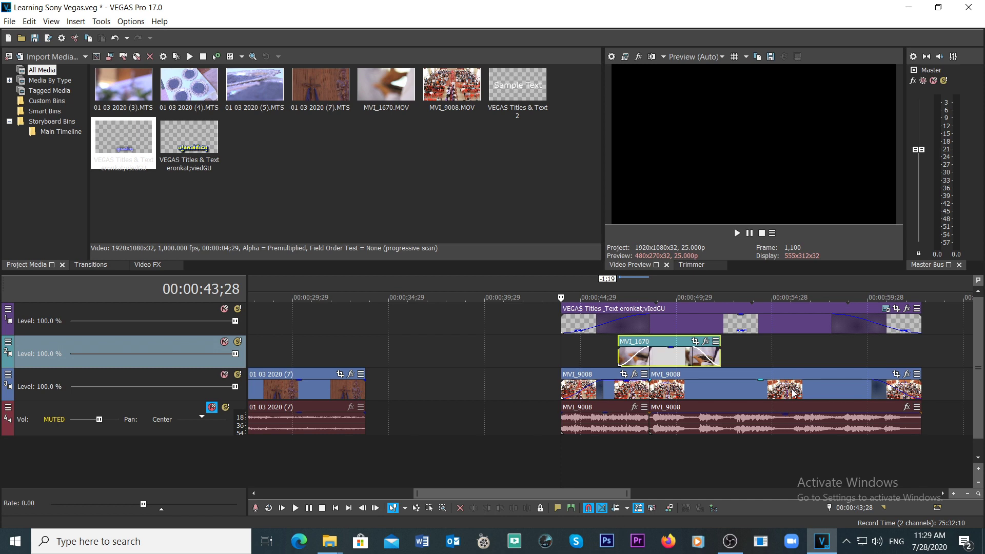